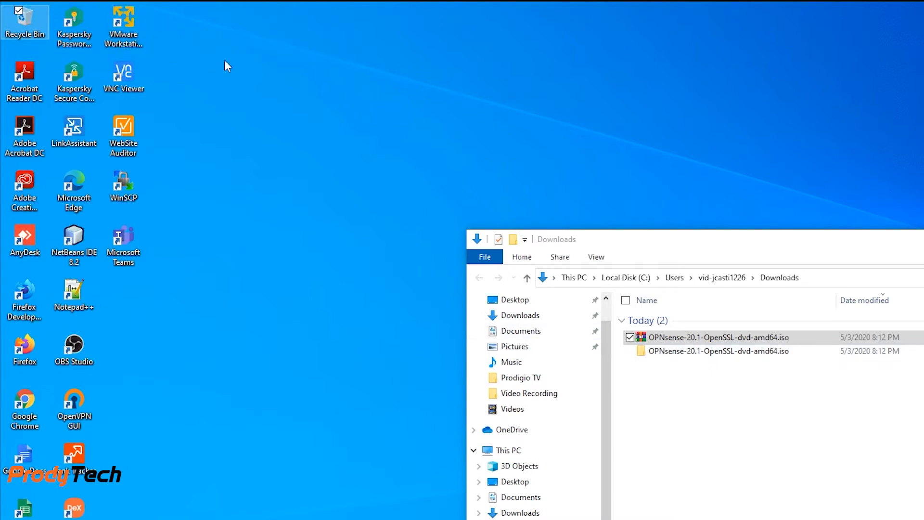
- Launch VMware Workstation Player and start a new virtual machine using the OPNsense-20.1-OpenSSL-dvd-amd64.iso installer disc image
{"action": "left_click", "coordinate": [128, 35]}
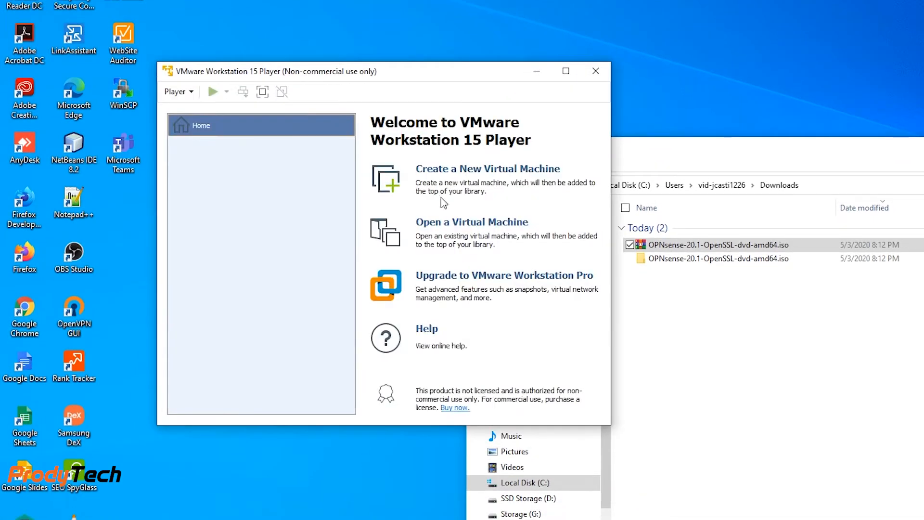
{"action": "left_click", "coordinate": [466, 170]}
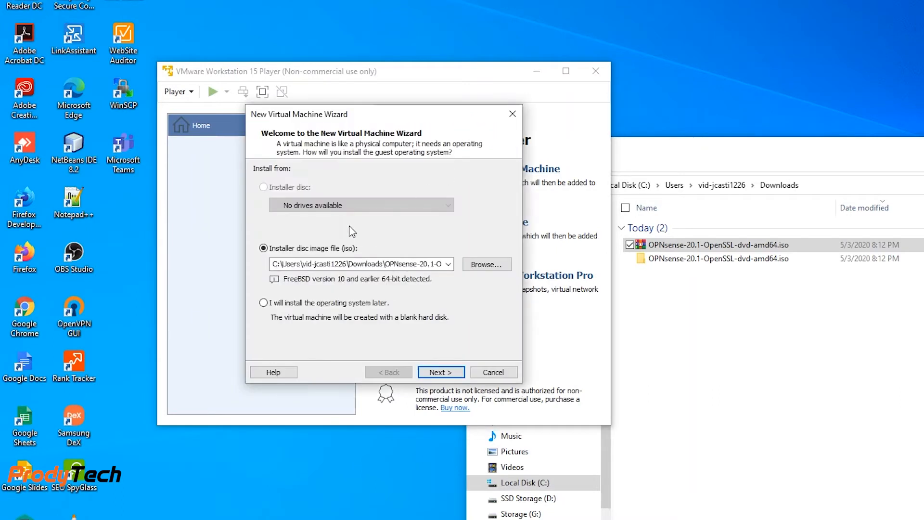
{"action": "left_click", "coordinate": [482, 266]}
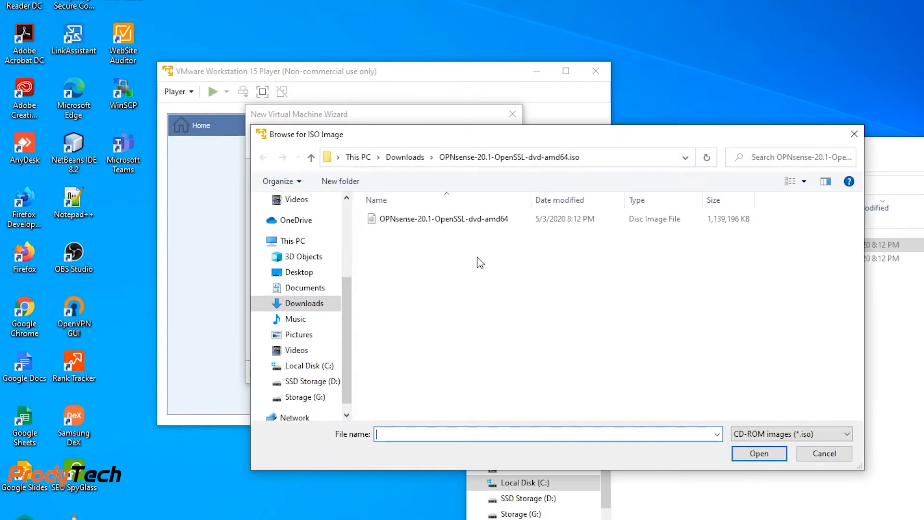
{"action": "left_click", "coordinate": [460, 221]}
{"action": "left_click", "coordinate": [763, 457]}
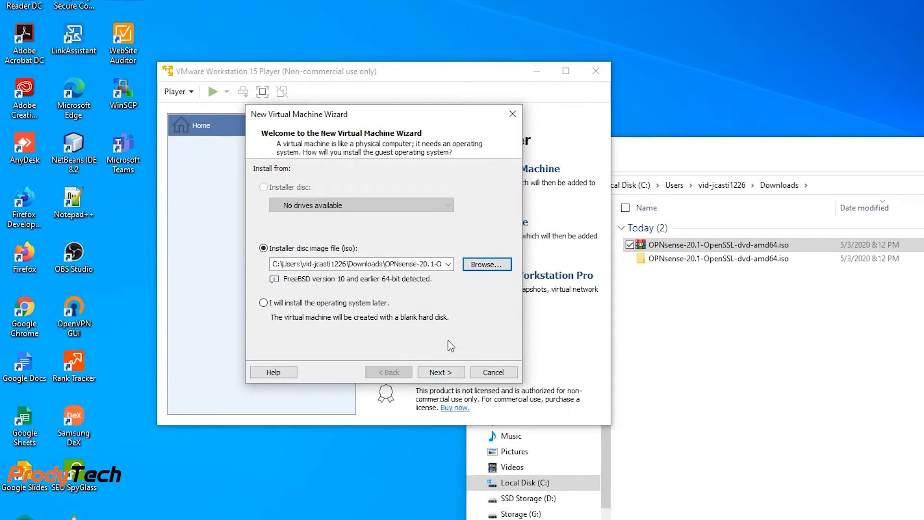
{"action": "left_click", "coordinate": [441, 372]}
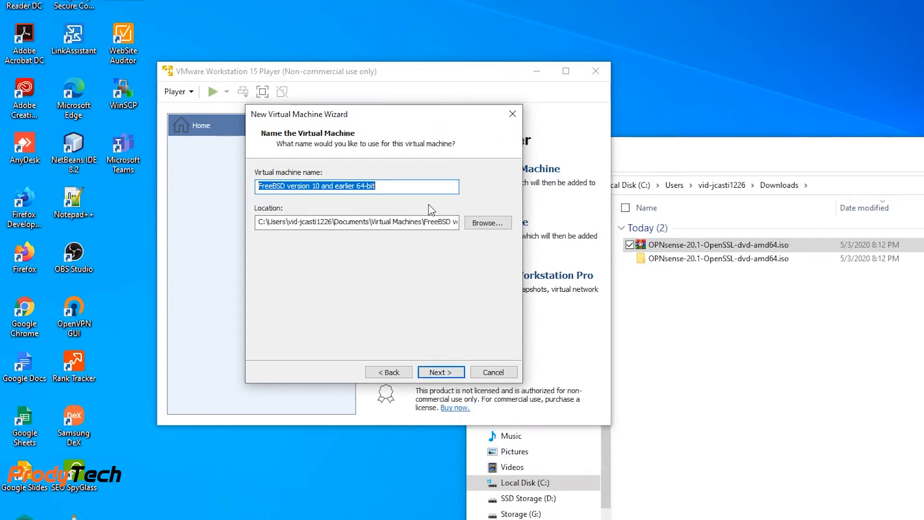
- Name the virtual machine Opnsense Demo
{"action": "type", "text": "Opn"}
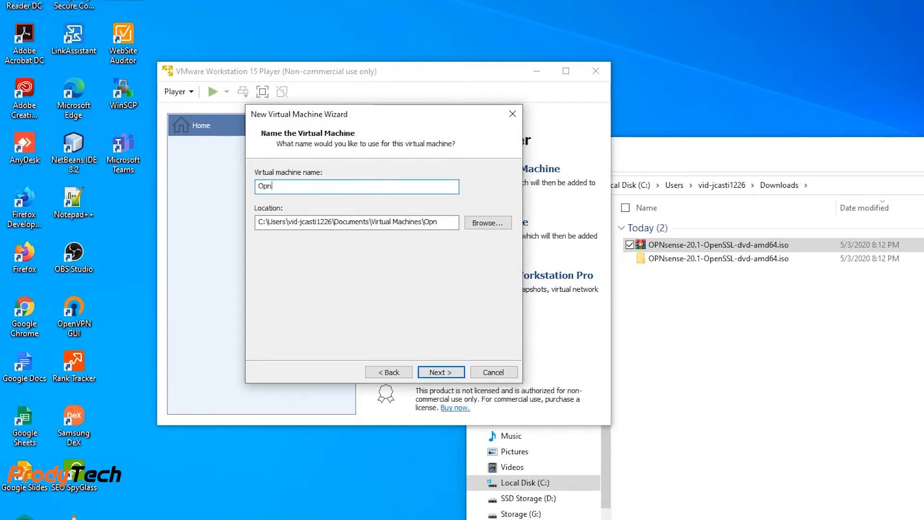
{"action": "type", "text": "sense Demo"}
- Set the VM location to a new folder Opnsense Demo created under VMs on SSD Storage (D:)
{"action": "left_click", "coordinate": [499, 224]}
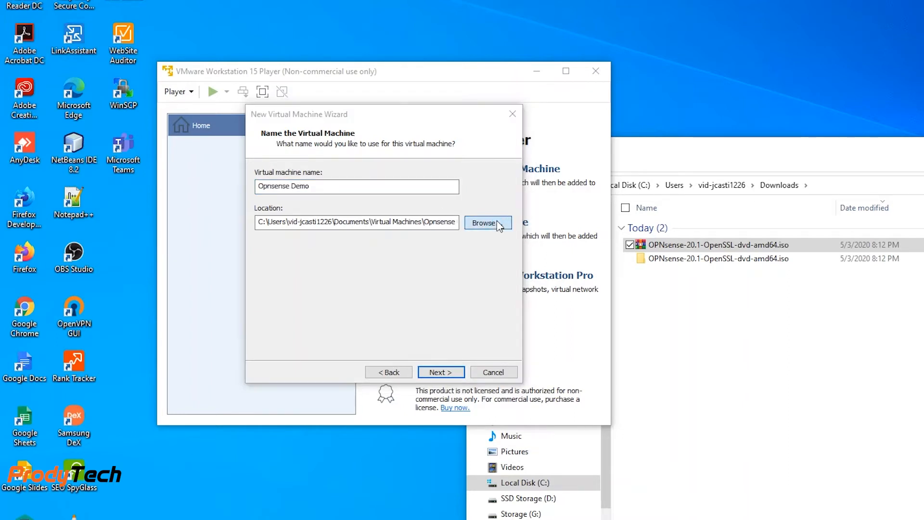
{"action": "scroll", "coordinate": [597, 303], "scroll_direction": "down", "scroll_amount": 2}
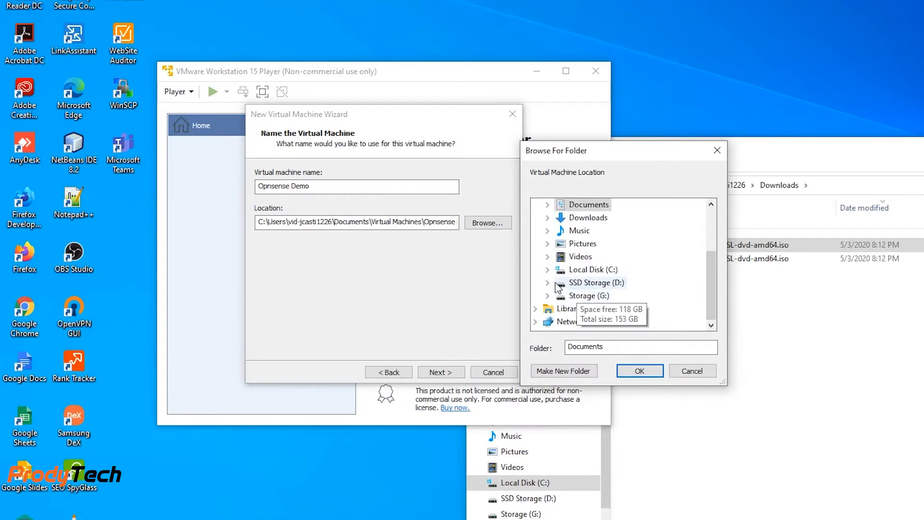
{"action": "left_click", "coordinate": [547, 283]}
{"action": "scroll", "coordinate": [550, 287], "scroll_direction": "down", "scroll_amount": 1}
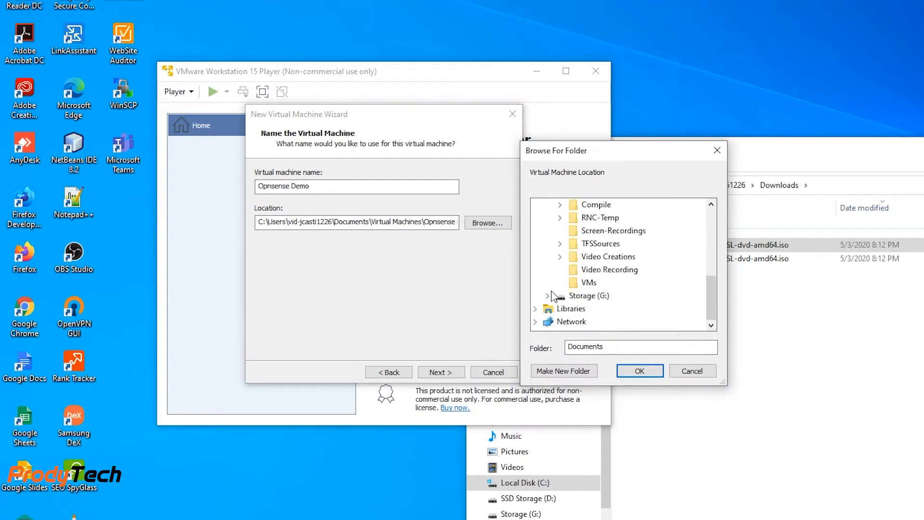
{"action": "left_click", "coordinate": [578, 284]}
{"action": "left_click", "coordinate": [577, 373]}
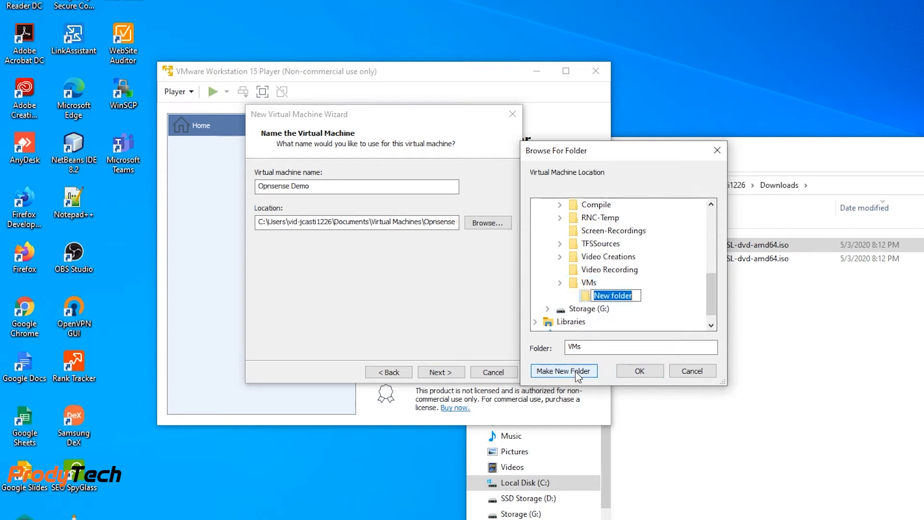
{"action": "type", "text": "Op"}
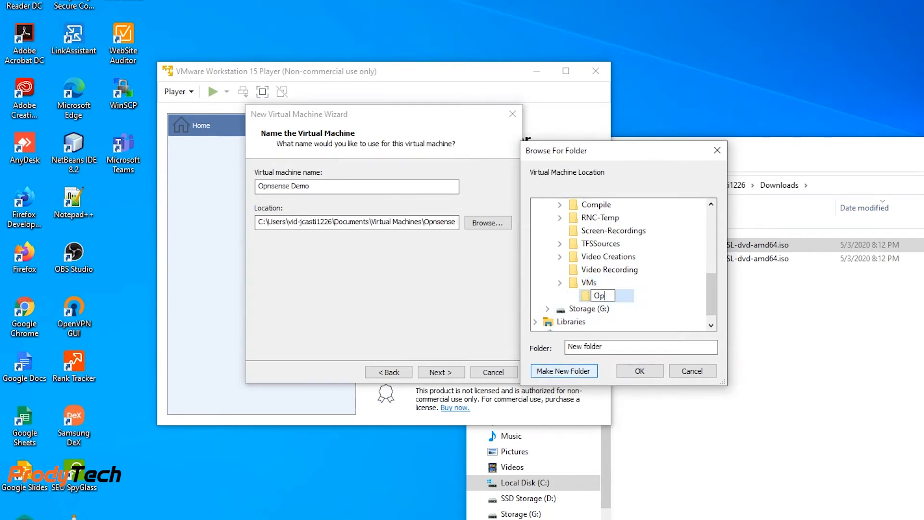
{"action": "type", "text": "nsense Demo"}
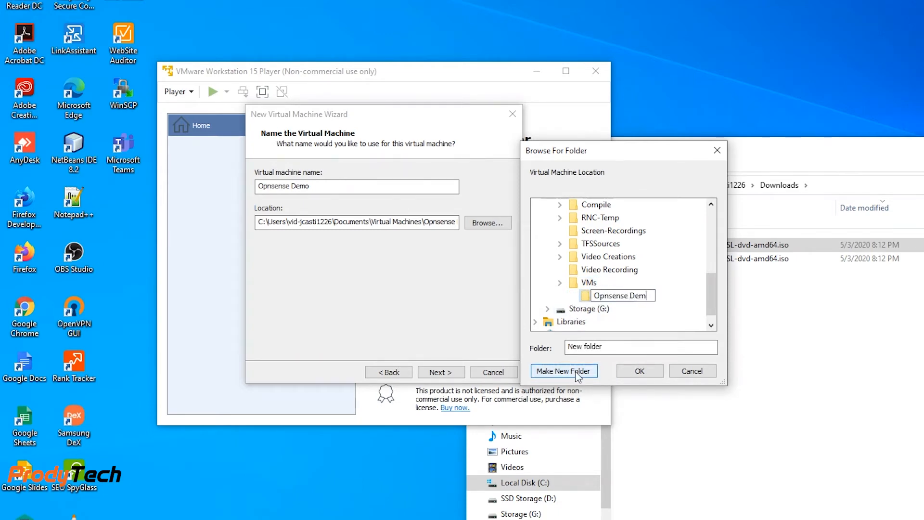
{"action": "left_click", "coordinate": [587, 297]}
{"action": "left_click", "coordinate": [645, 372]}
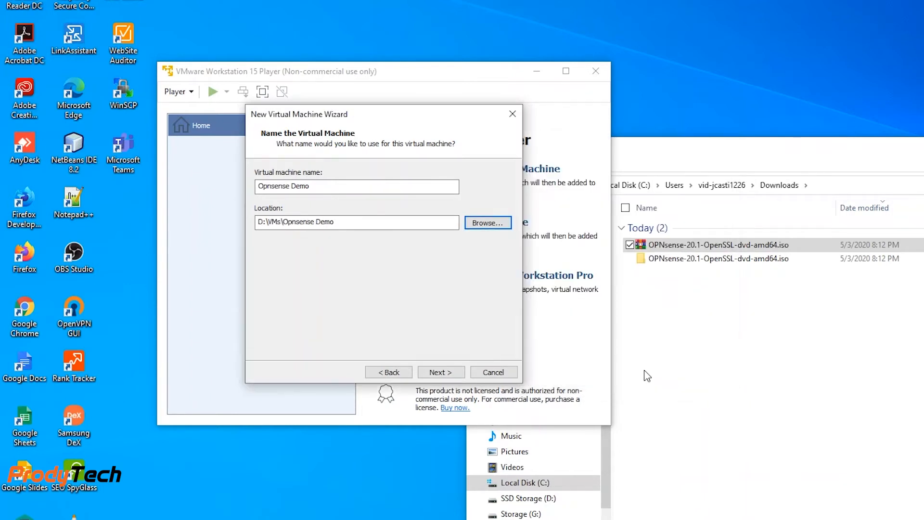
- Keep the 20 GB disk split into multiple files and proceed to the summary page
{"action": "left_click", "coordinate": [446, 374]}
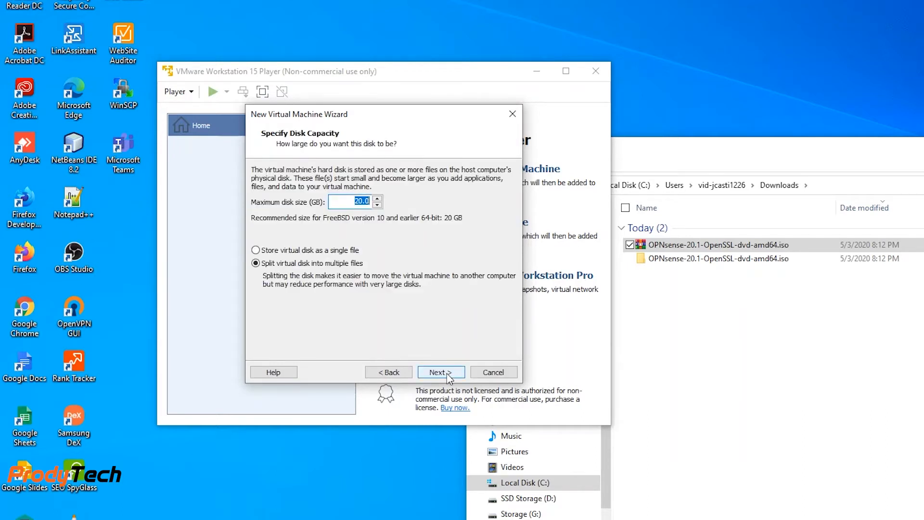
{"action": "left_click", "coordinate": [447, 374]}
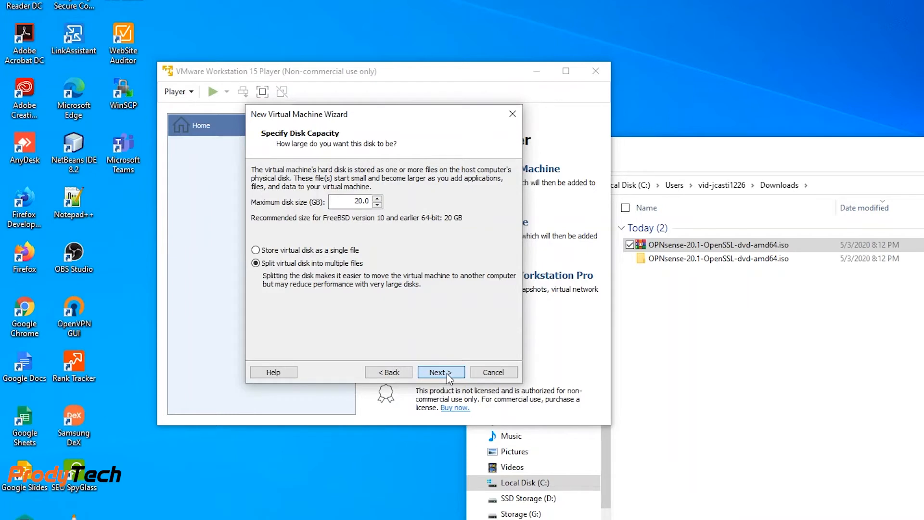
{"action": "left_click", "coordinate": [448, 375]}
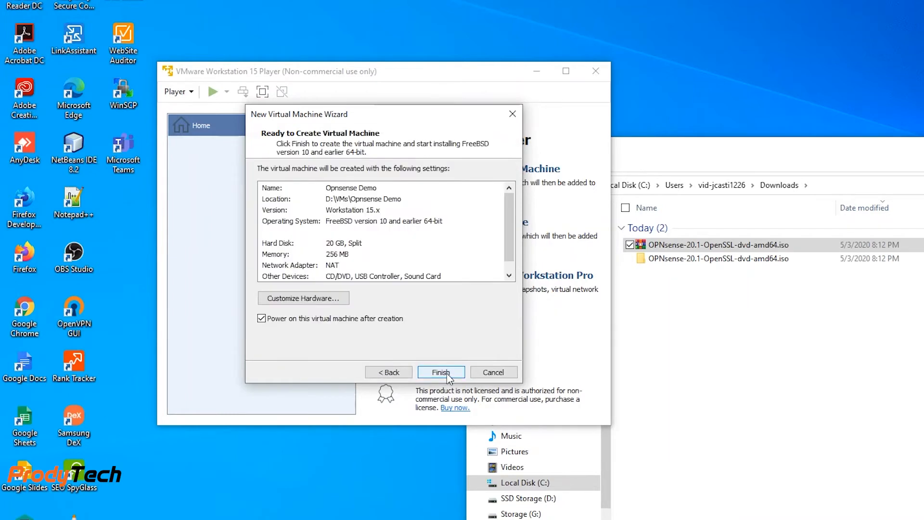
- Open hardware customization and set the network adapter to Bridged mode
{"action": "left_click", "coordinate": [326, 301]}
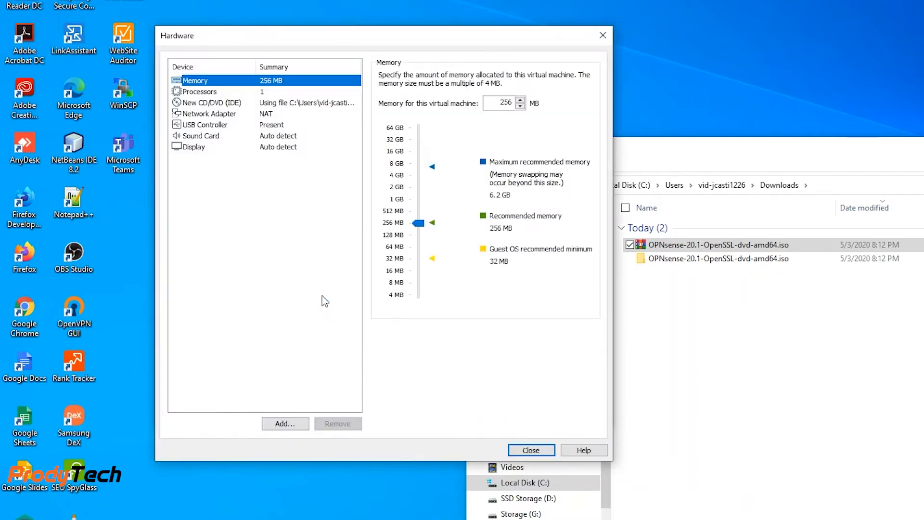
{"action": "left_click", "coordinate": [202, 115]}
{"action": "left_click", "coordinate": [383, 124]}
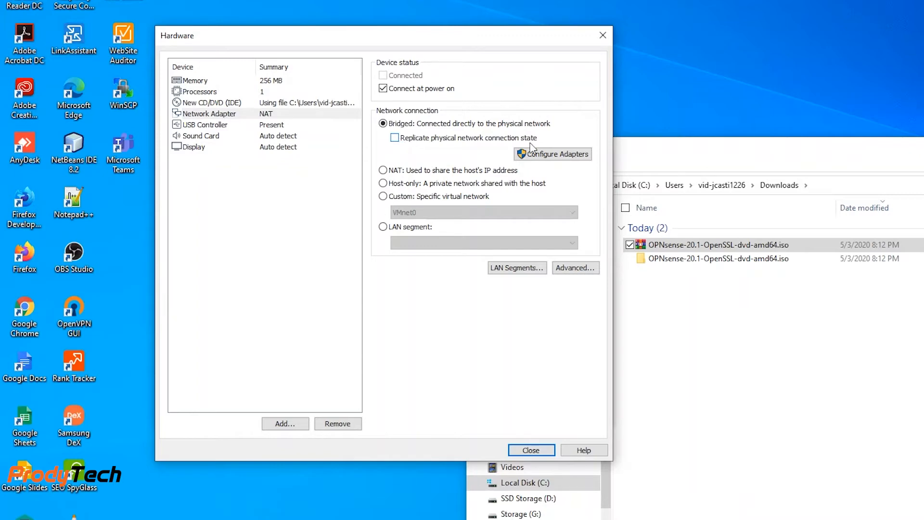
{"action": "left_click", "coordinate": [394, 138]}
- Configure automatic bridging to include the Realtek PCIe FE Family Controller adapter
{"action": "left_click", "coordinate": [523, 155]}
{"action": "left_click", "coordinate": [183, 184]}
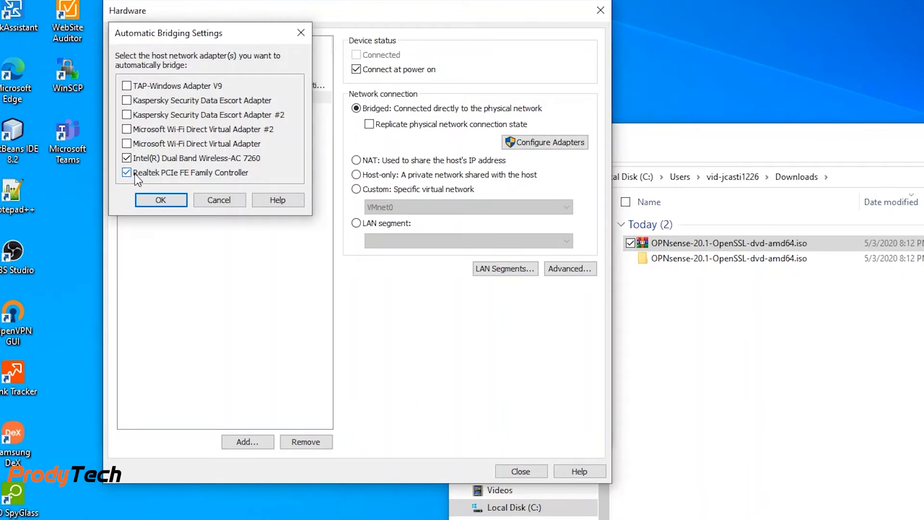
{"action": "left_click", "coordinate": [163, 200]}
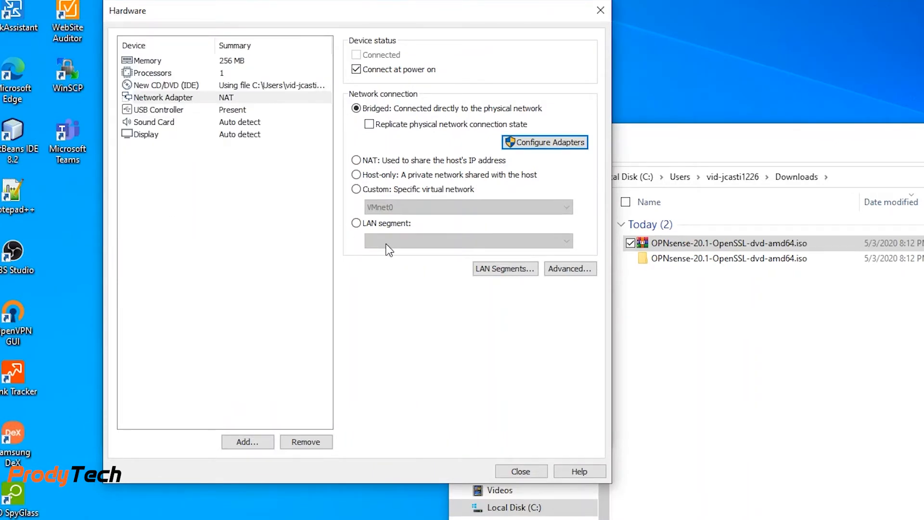
- Set the number of processor cores to 2
{"action": "left_click", "coordinate": [154, 74]}
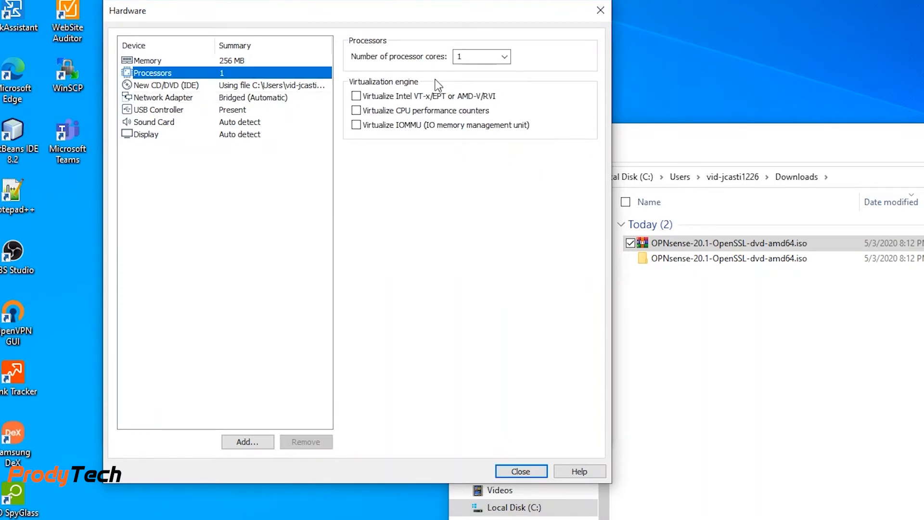
{"action": "left_click", "coordinate": [485, 57]}
{"action": "left_click", "coordinate": [504, 57]}
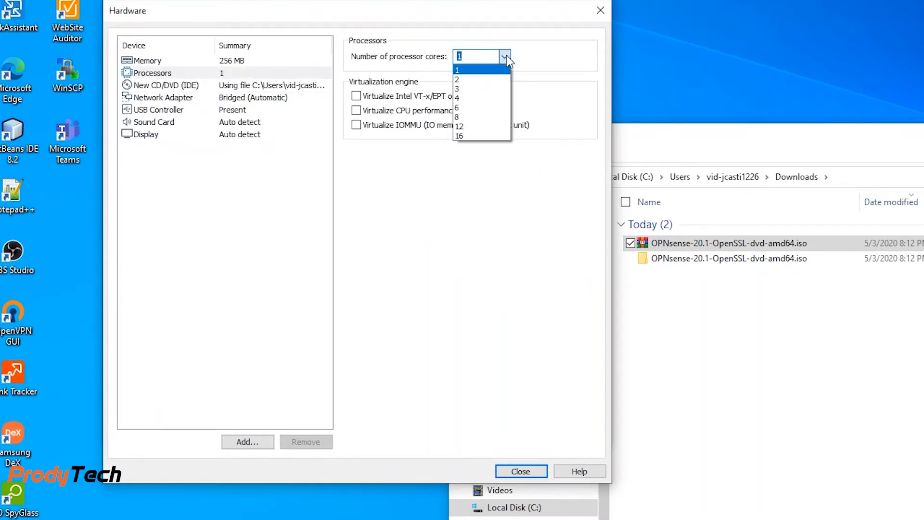
{"action": "left_click", "coordinate": [487, 79]}
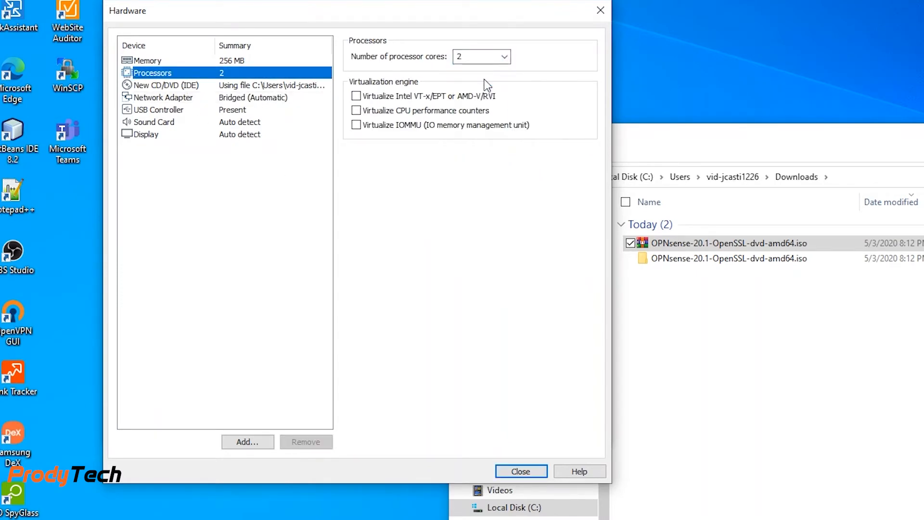
- Set the virtual machine's memory to 2048 MB
{"action": "left_click", "coordinate": [155, 60]}
{"action": "left_click_drag", "start_coordinate": [397, 222], "coordinate": [395, 180]}
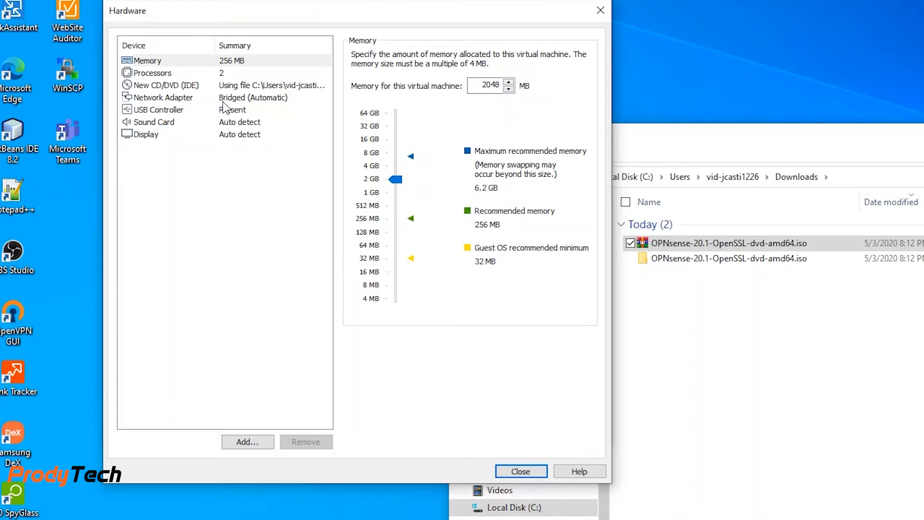
{"action": "left_click", "coordinate": [159, 73]}
{"action": "left_click", "coordinate": [151, 63]}
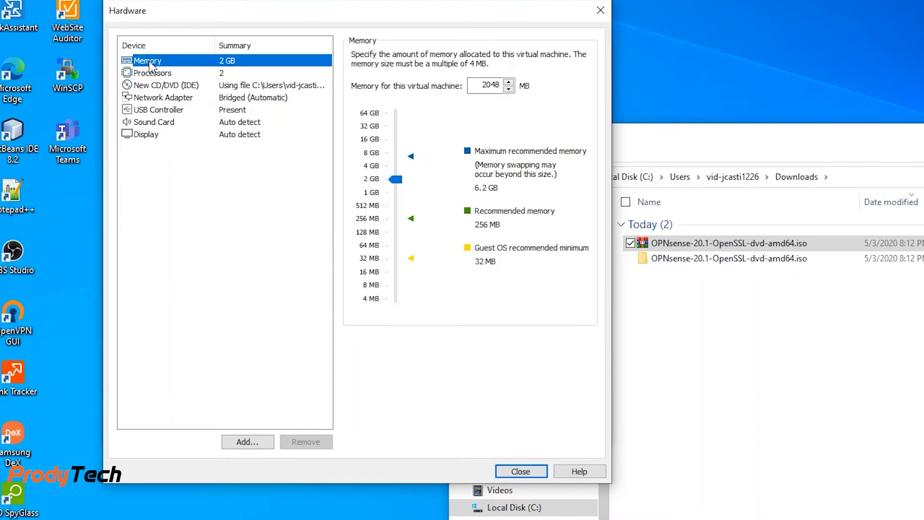
{"action": "left_click", "coordinate": [152, 75]}
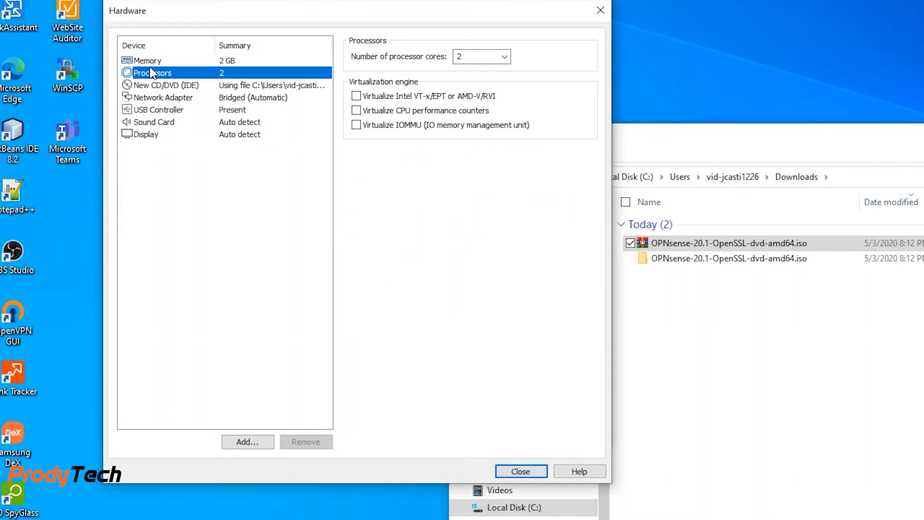
{"action": "left_click", "coordinate": [149, 61]}
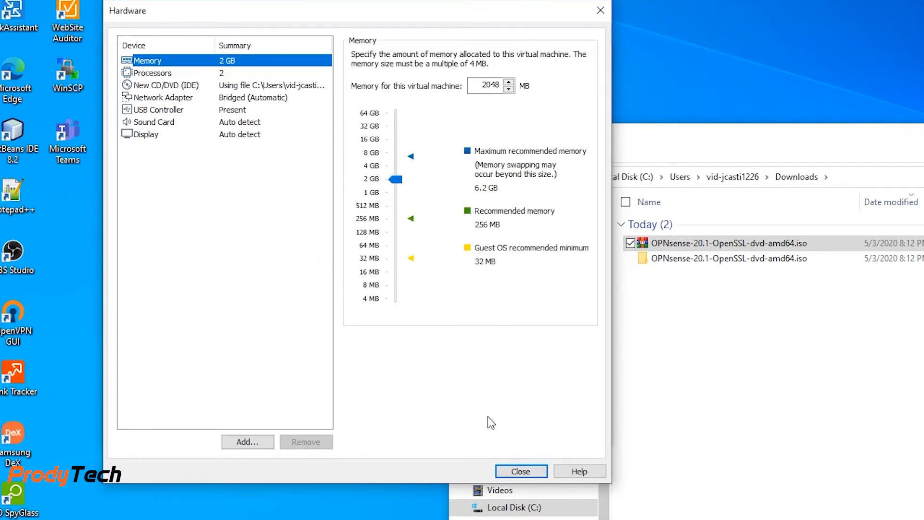
- Close the hardware settings and finish creating the virtual machine so it powers on
{"action": "left_click", "coordinate": [518, 472]}
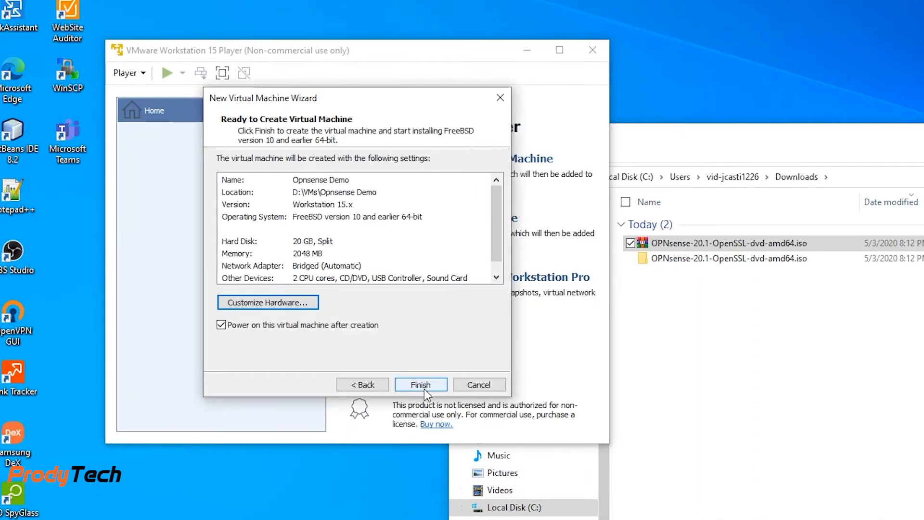
{"action": "left_click", "coordinate": [425, 391]}
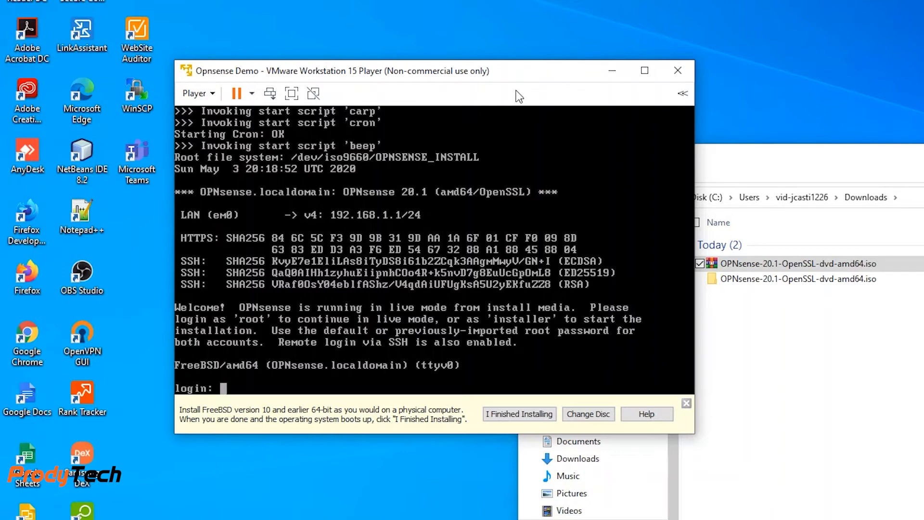
- Log in to the OPNsense console as installer and submit the account password
{"action": "left_click", "coordinate": [389, 296]}
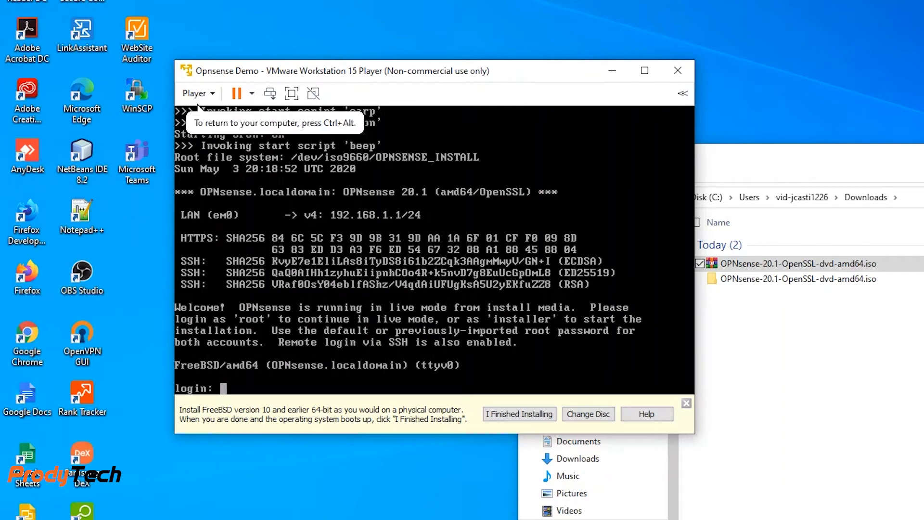
{"action": "type", "text": "installer"}
{"action": "key", "text": "Return"}
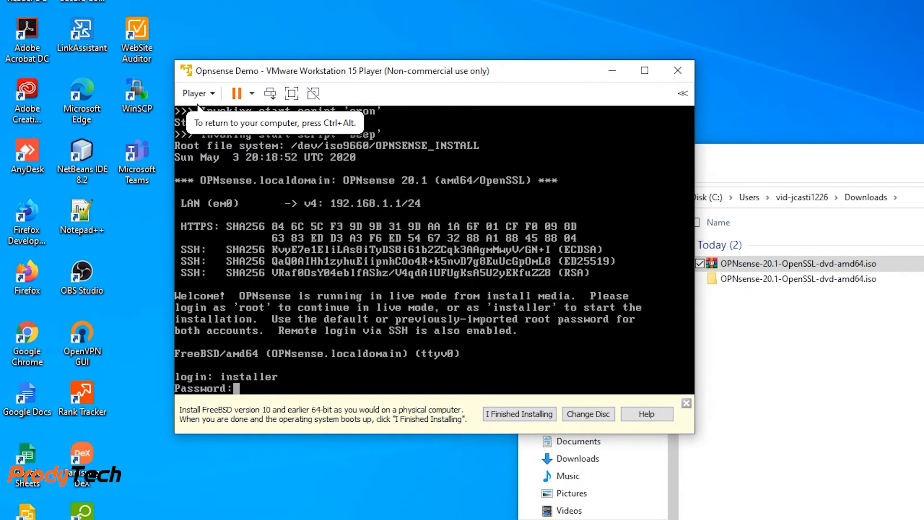
{"action": "key", "text": "Return"}
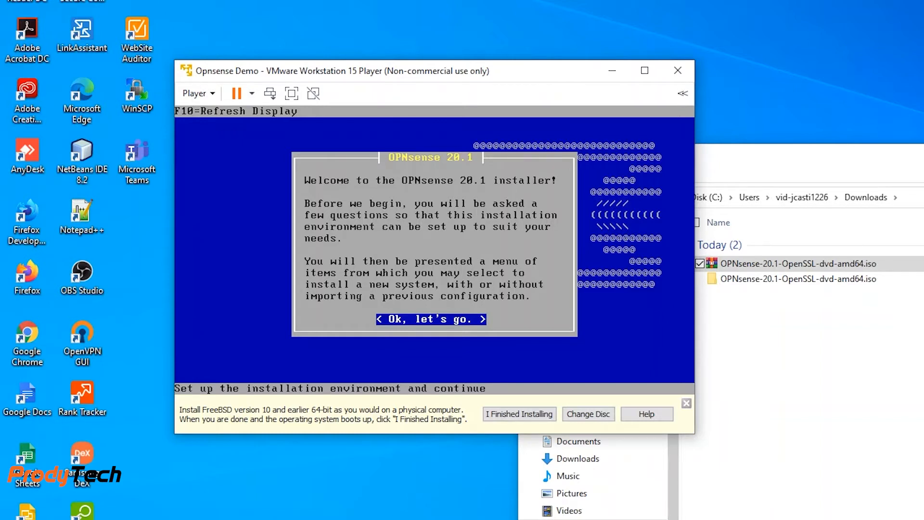
- Start the installer, accept the default console settings, and choose Guided installation
{"action": "key", "text": "Return"}
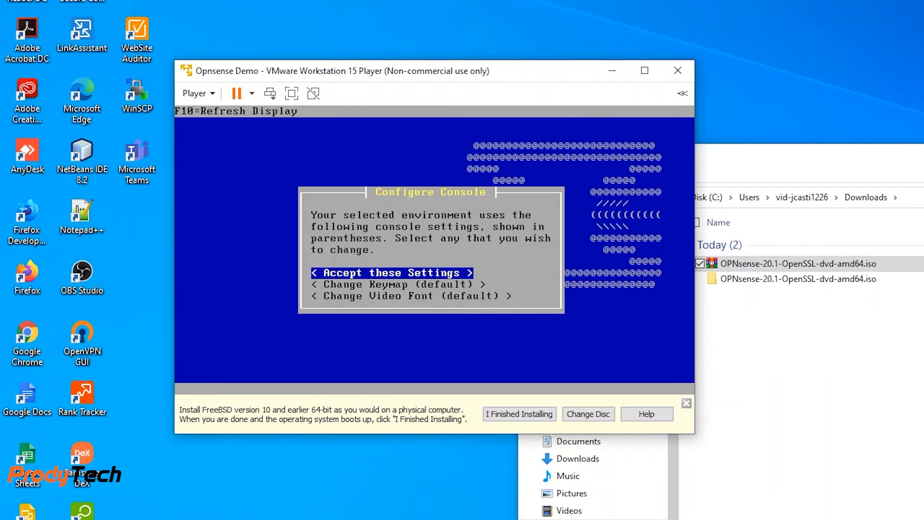
{"action": "key", "text": "Return"}
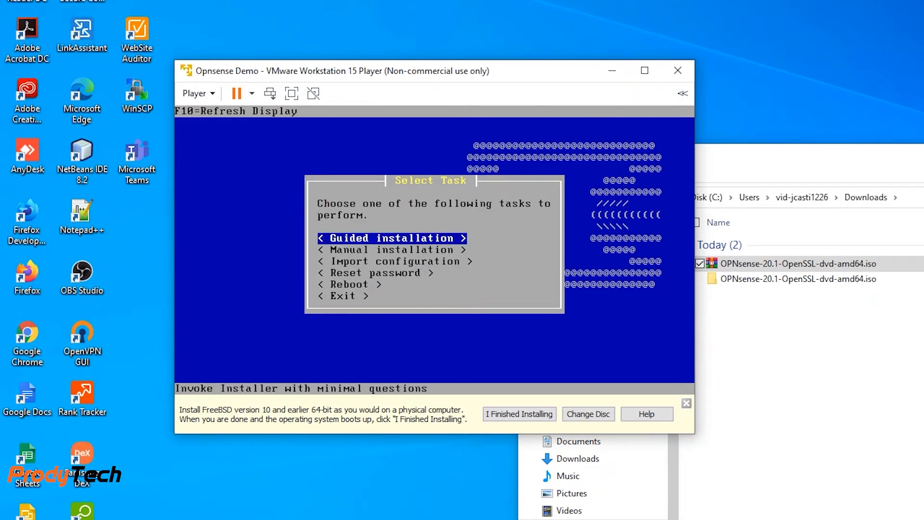
{"action": "key", "text": "Return"}
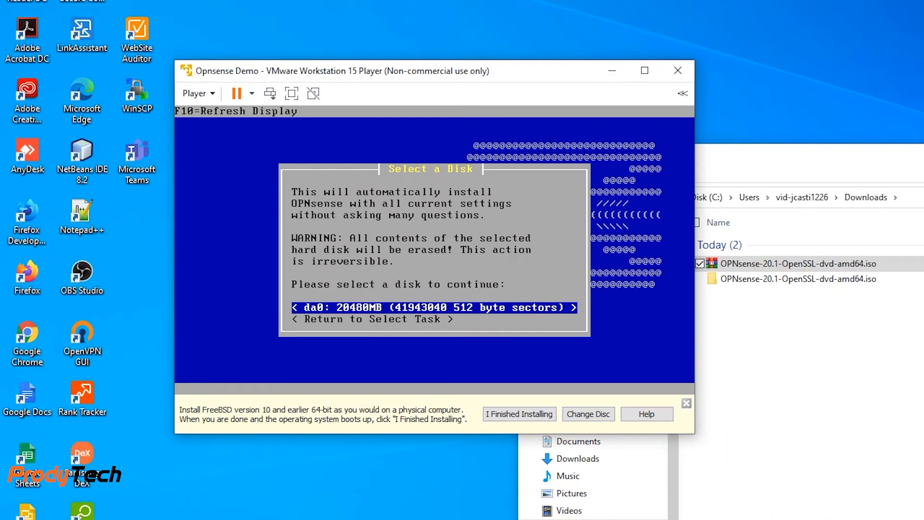
- Select disk da0 as the install target and choose GPT/UEFI mode to start copying files
{"action": "key", "text": "Return"}
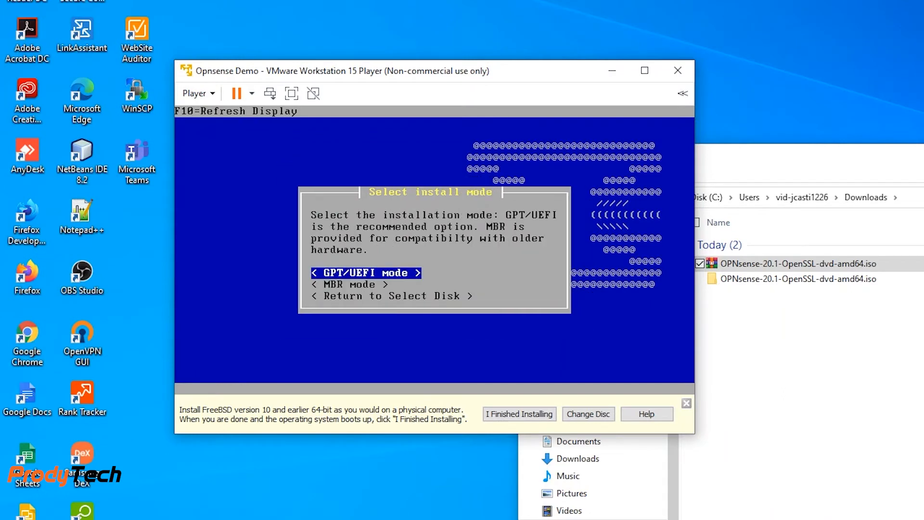
{"action": "key", "text": "Return"}
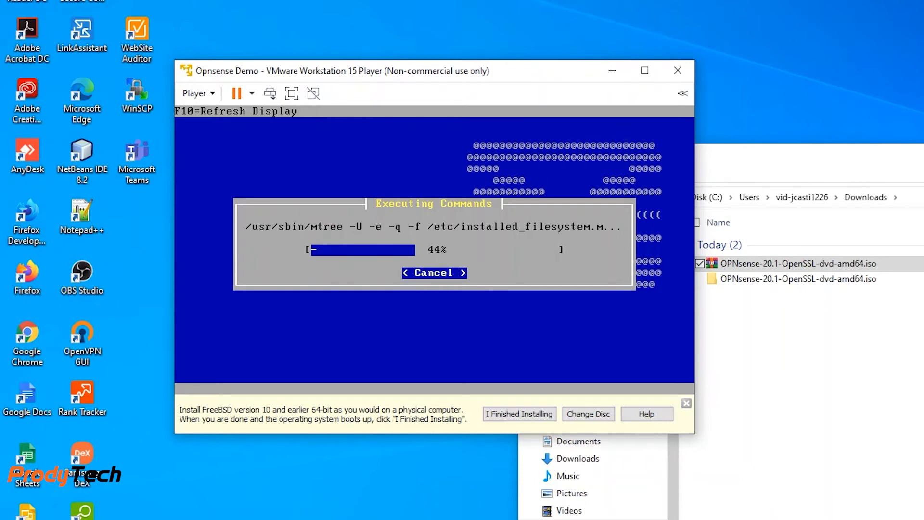
- Enter and confirm a new root password, then accept it
{"action": "type", "text": "****"}
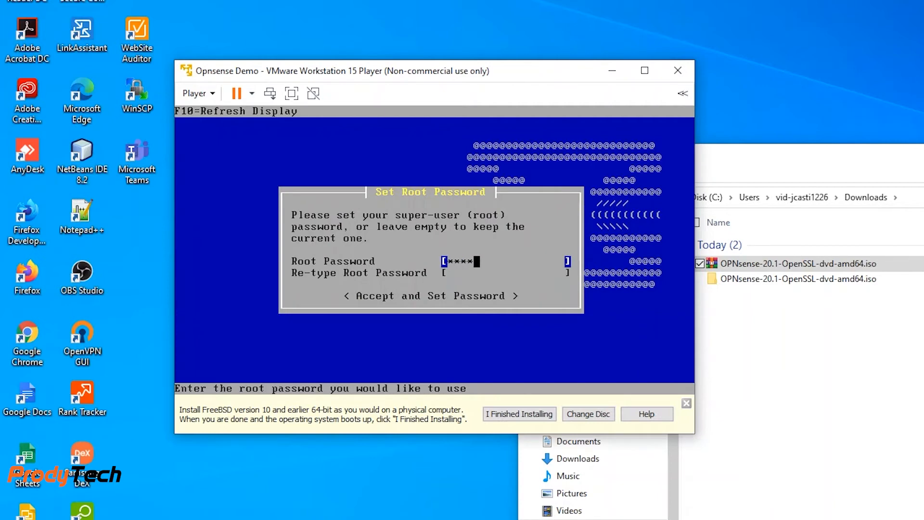
{"action": "key", "text": "Tab"}
{"action": "type", "text": "****"}
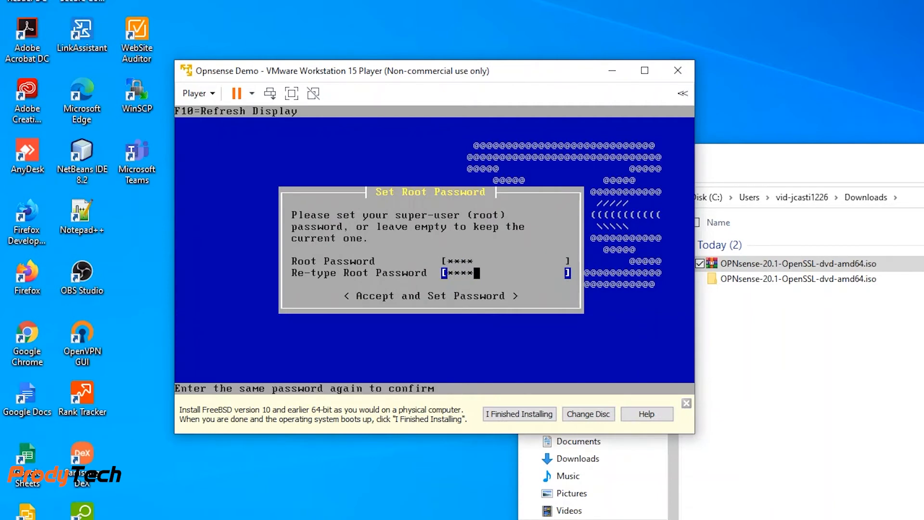
{"action": "key", "text": "Tab"}
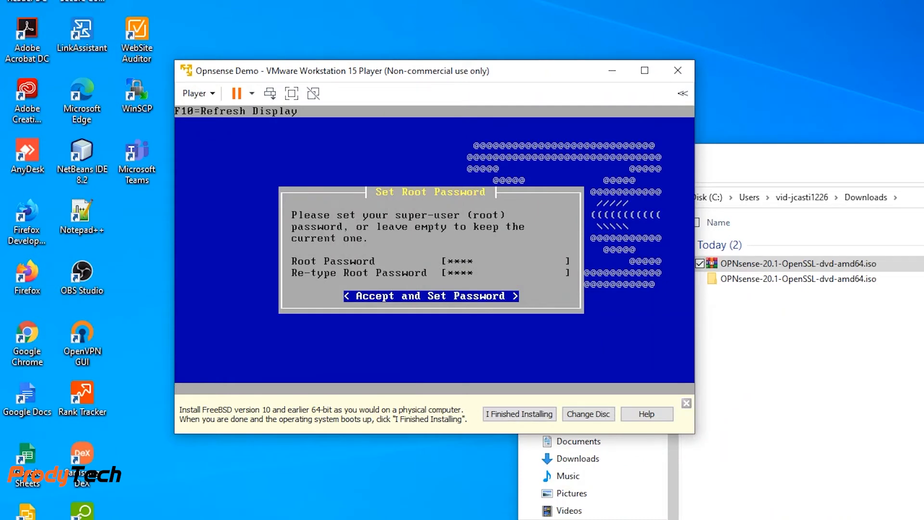
{"action": "key", "text": "Return"}
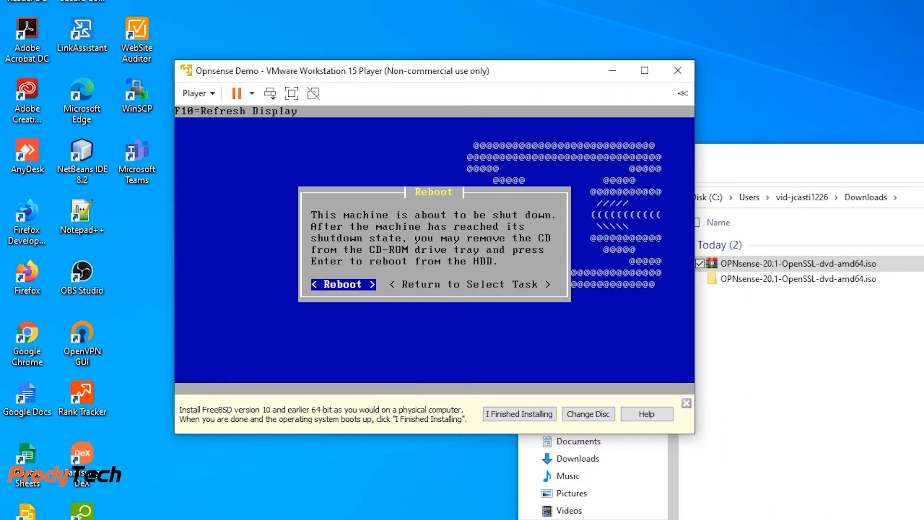
- Reboot the virtual machine and mark the installation as finished in the player
{"action": "key", "text": "Return"}
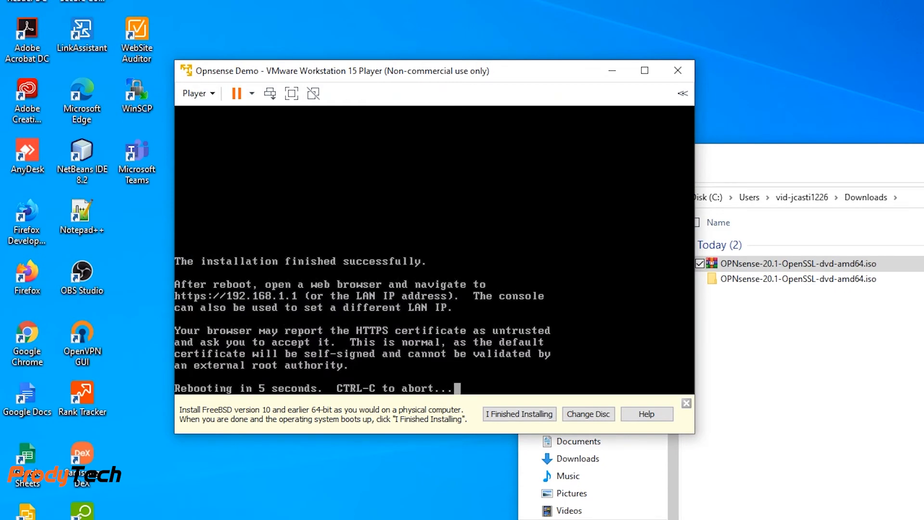
{"action": "left_click", "coordinate": [521, 414]}
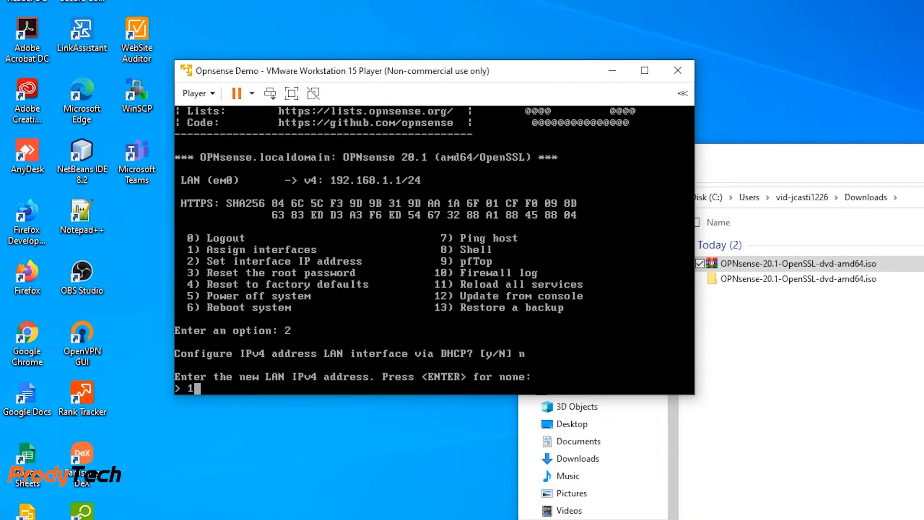
- Set the LAN interface IPv4 address to 192.168.3.175 with a subnet bit count of 24
{"action": "type", "text": "92.168.3.175"}
{"action": "key", "text": "Return"}
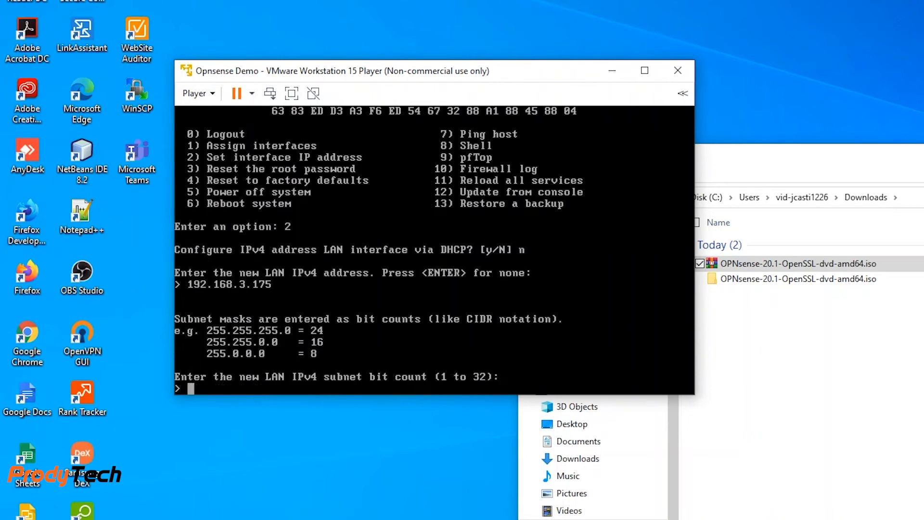
{"action": "type", "text": "24"}
{"action": "key", "text": "Return"}
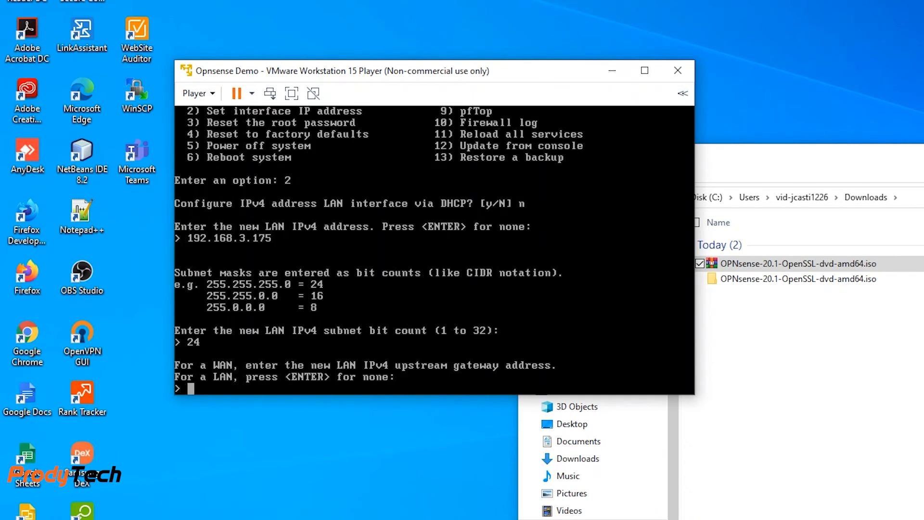
- Set the LAN upstream gateway to 192.168.3.1 and use 8.8.8.8 as the IPv4 name server instead of the gateway
{"action": "type", "text": "192.168.3.1"}
{"action": "key", "text": "Return"}
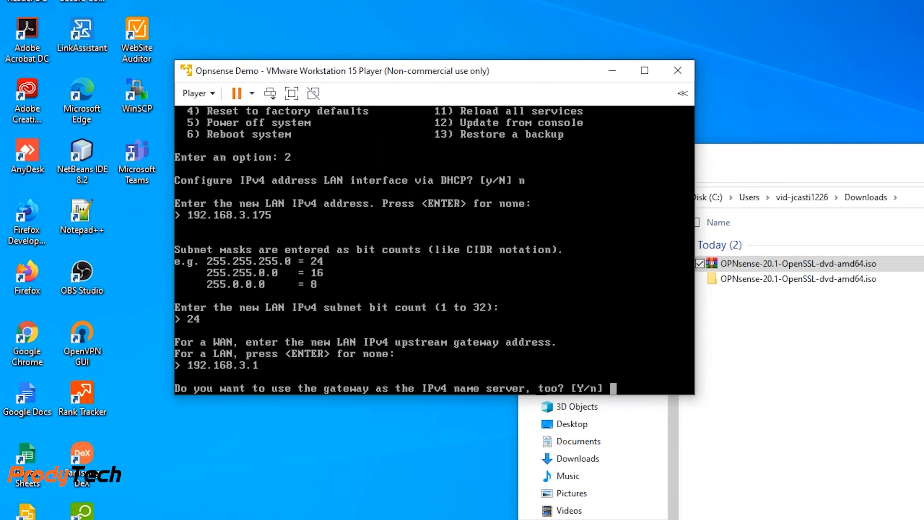
{"action": "type", "text": "n"}
{"action": "key", "text": "Return"}
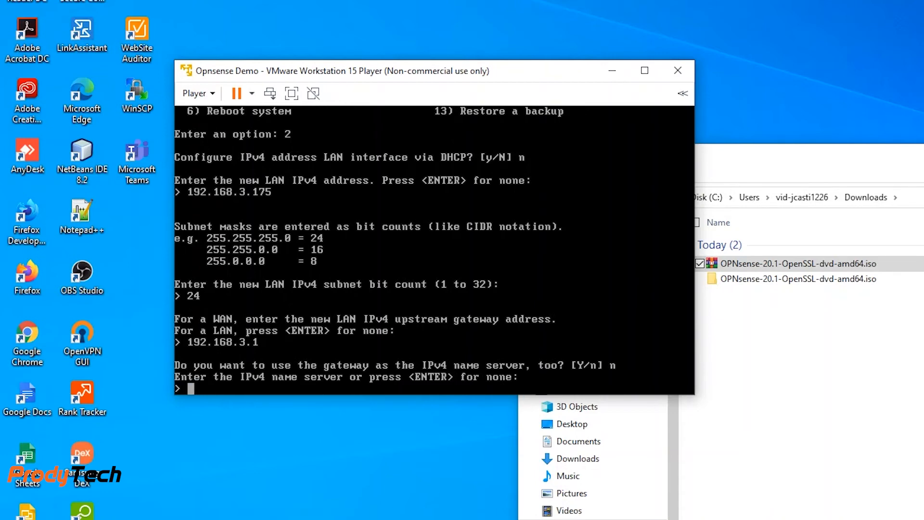
{"action": "type", "text": "8.8.8.8"}
{"action": "key", "text": "Return"}
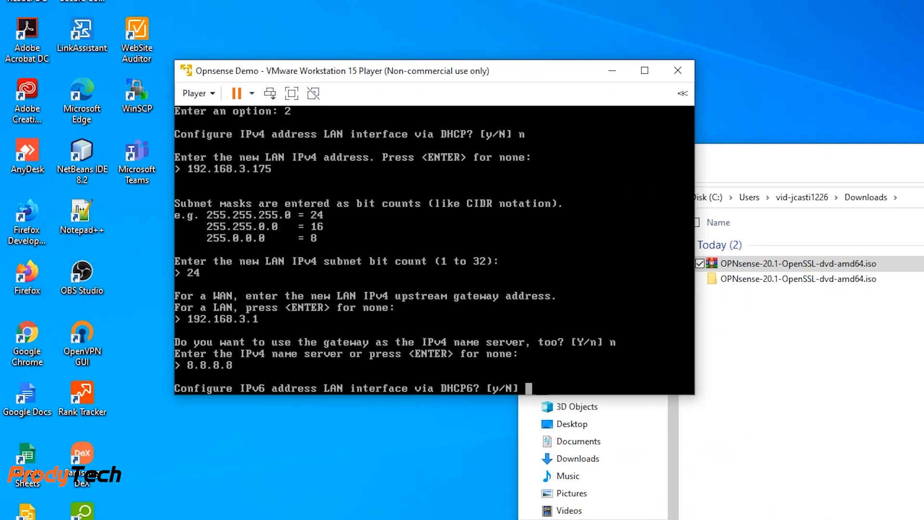
- Decline DHCP6 for the LAN interface and leave its IPv6 address empty
{"action": "type", "text": "n"}
{"action": "key", "text": "Return"}
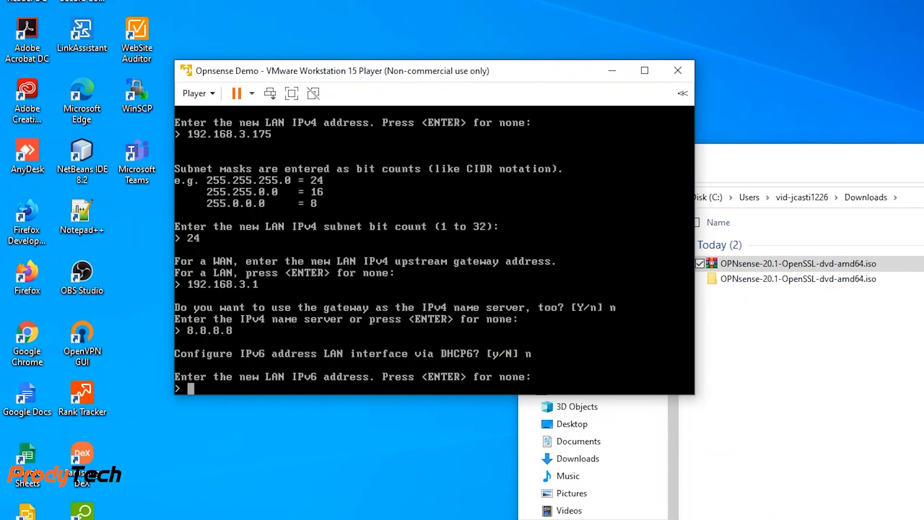
{"action": "key", "text": "Return"}
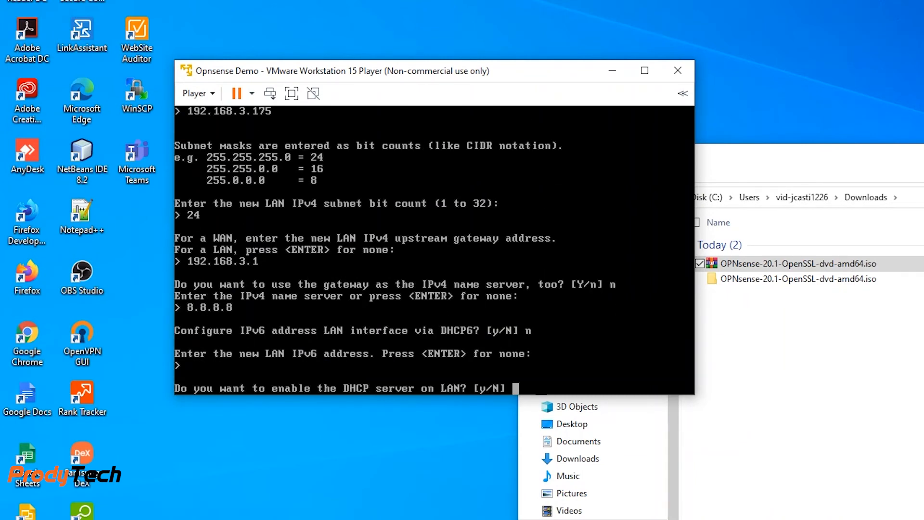
- Decline the DHCP server on LAN and revert the web GUI protocol to HTTP
{"action": "type", "text": "n"}
{"action": "key", "text": "Return"}
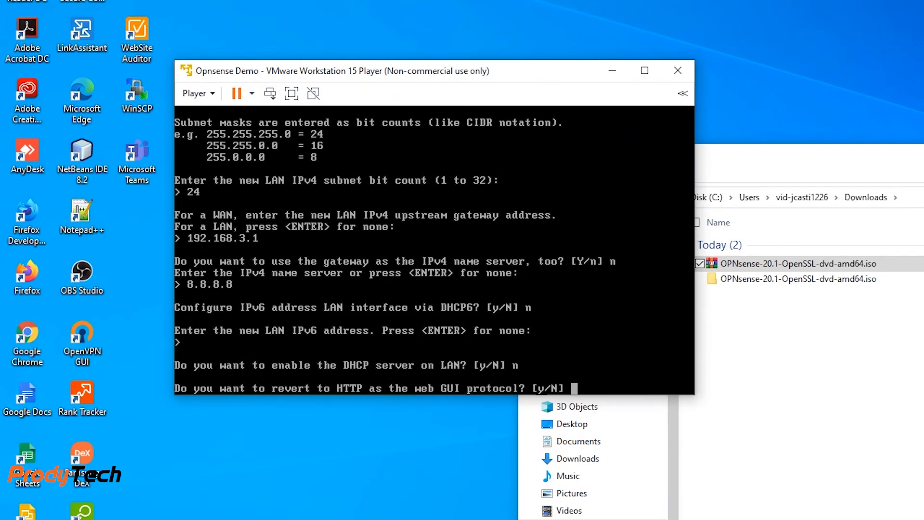
{"action": "type", "text": "y"}
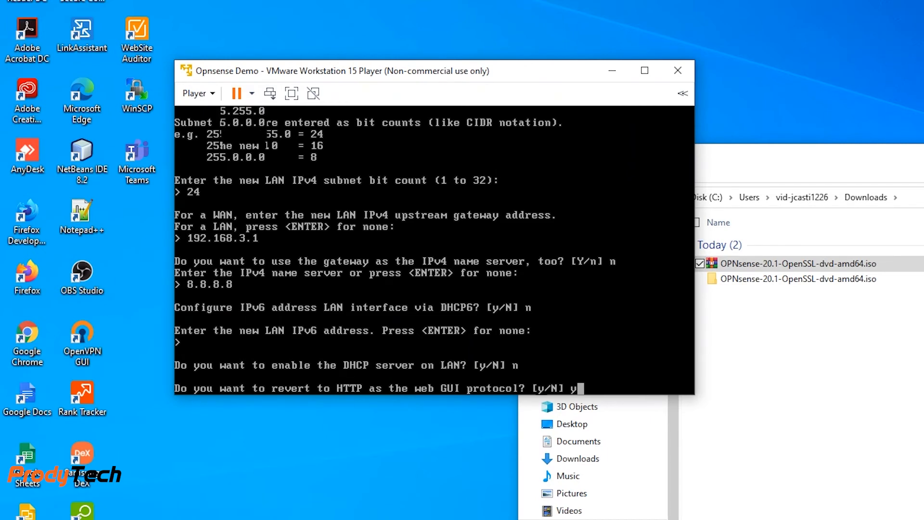
{"action": "key", "text": "Return"}
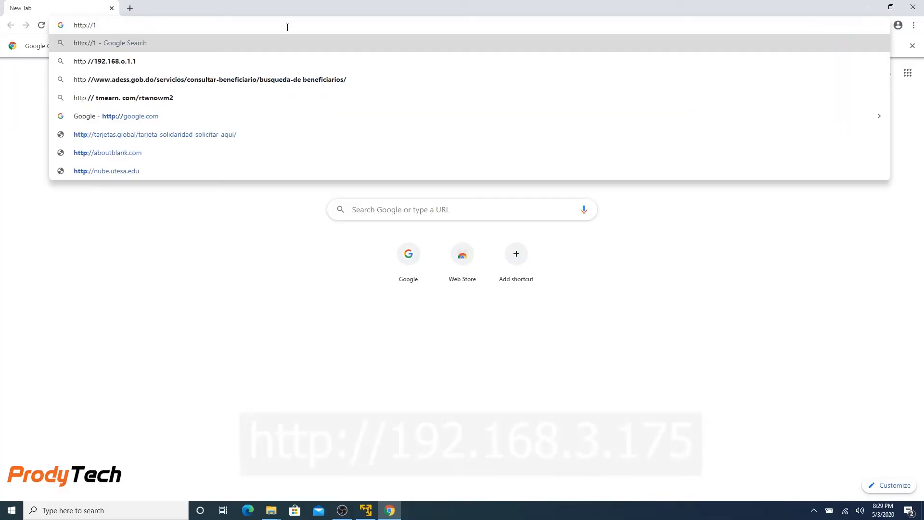
{"action": "type", "text": "192.168.3.175"}
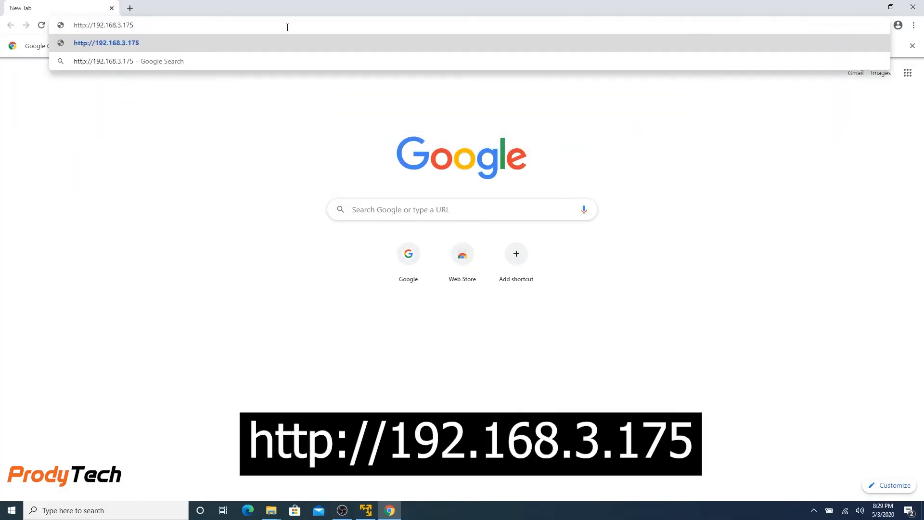
{"action": "key", "text": "Return"}
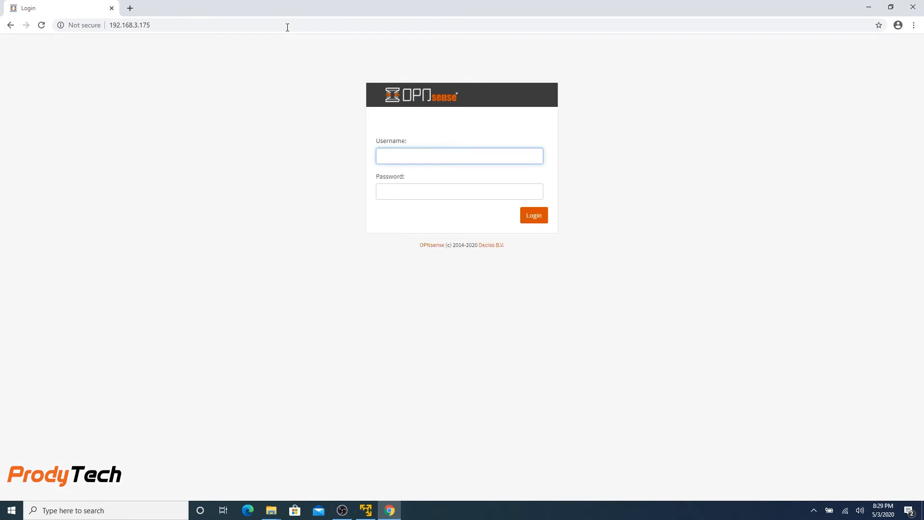
- Log in to the OPNsense web GUI as root with the account password
{"action": "type", "text": "root"}
{"action": "key", "text": "Tab"}
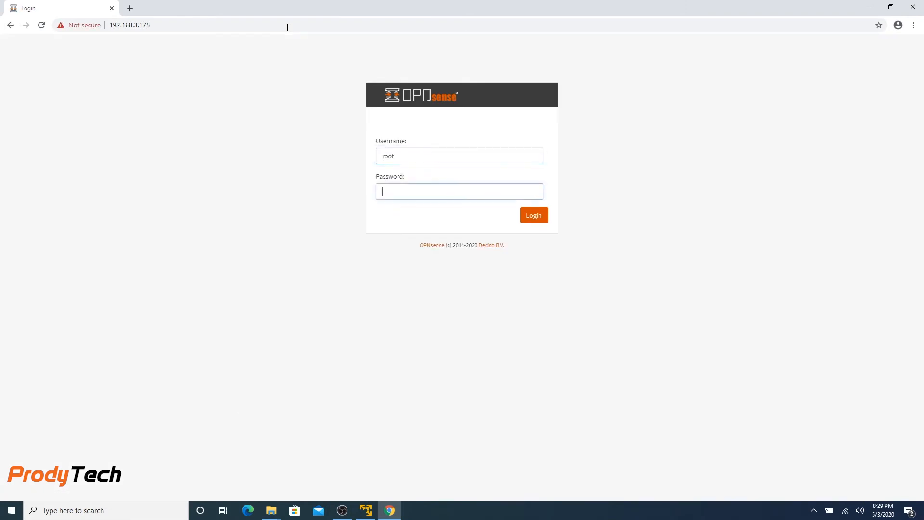
{"action": "type", "text": "root"}
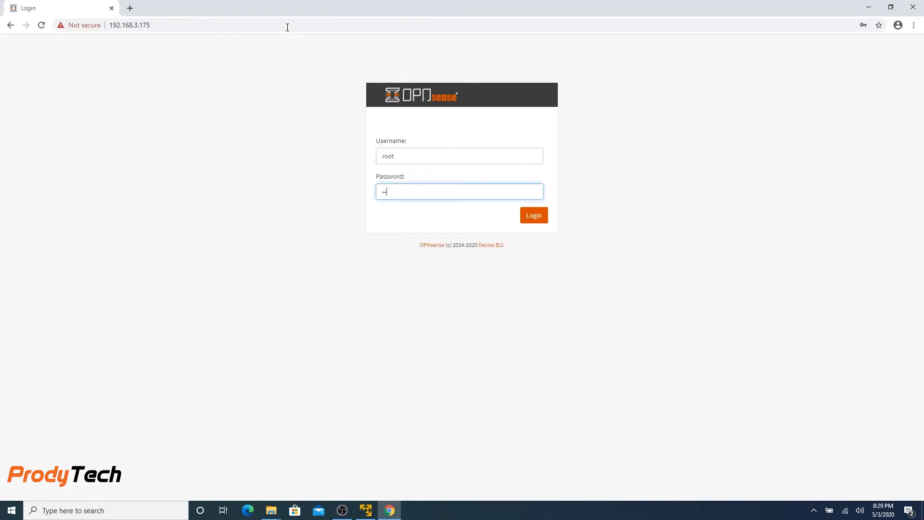
{"action": "key", "text": "Return"}
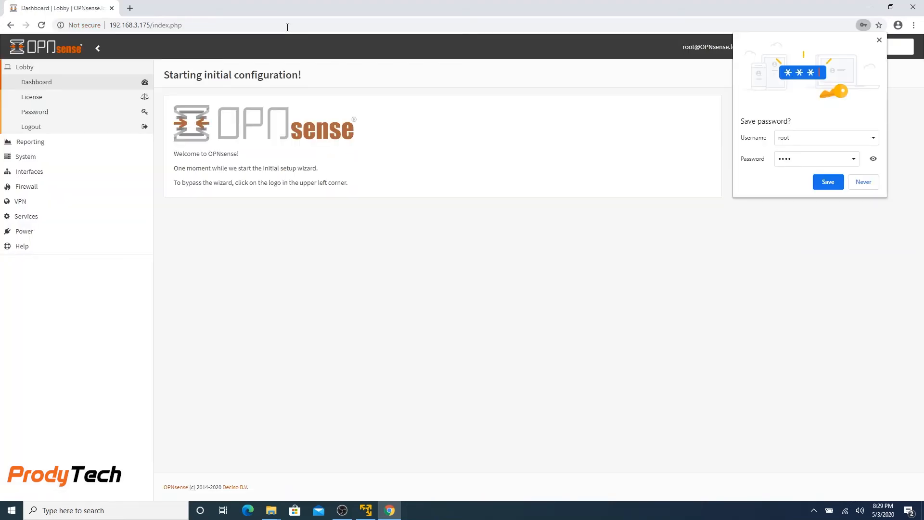
- Dismiss the browser's save-password prompt and accept the wizard's General Information defaults
{"action": "left_click", "coordinate": [879, 40]}
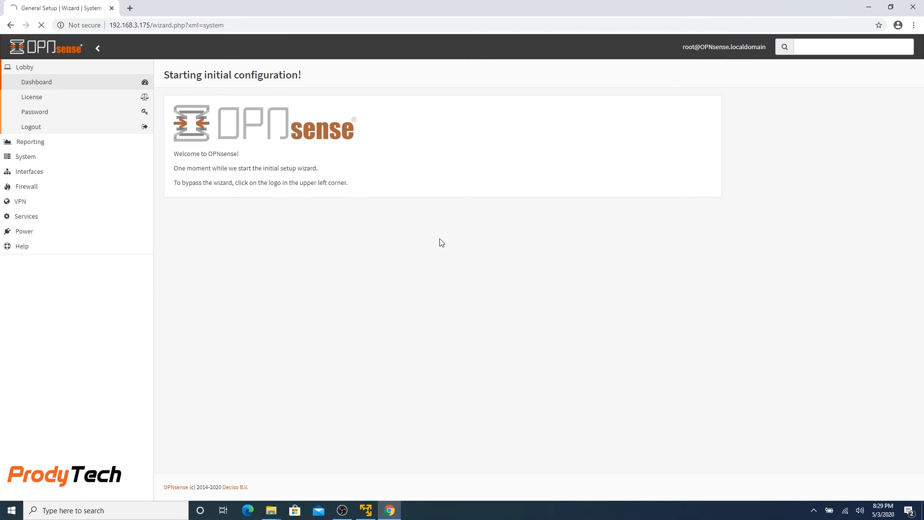
{"action": "left_click", "coordinate": [535, 140]}
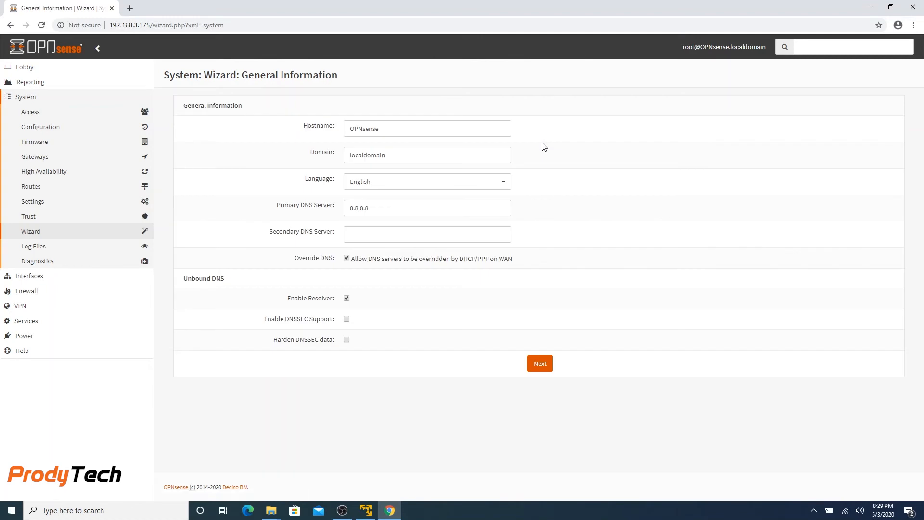
{"action": "left_click", "coordinate": [540, 369]}
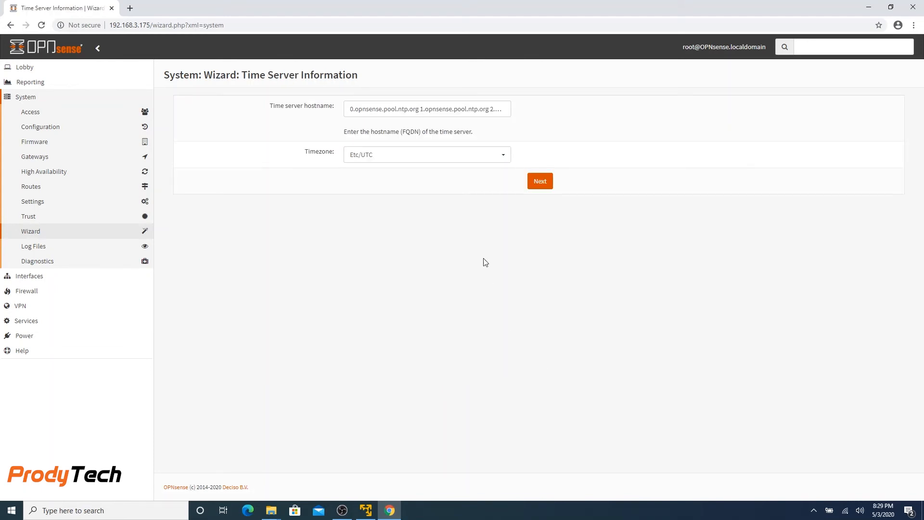
- Set the timezone to America/Santo_Domingo and continue the wizard
{"action": "left_click", "coordinate": [506, 162]}
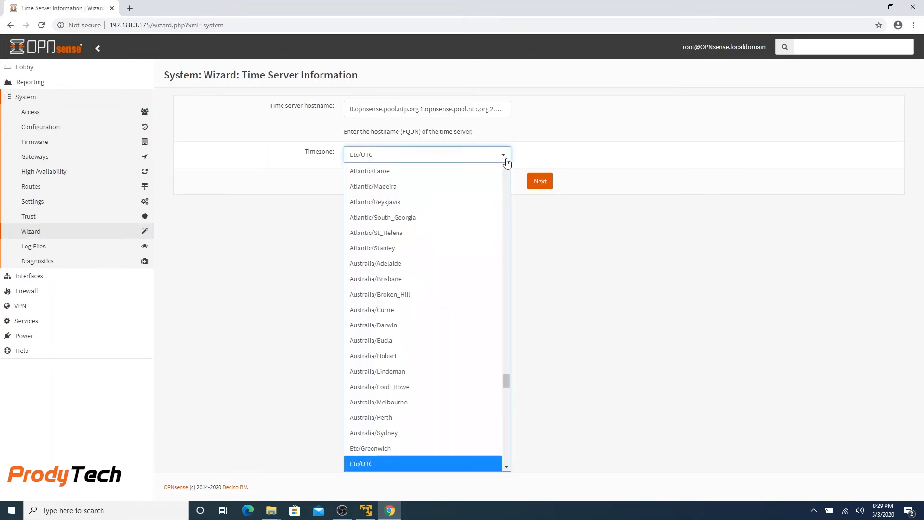
{"action": "left_click_drag", "start_coordinate": [506, 370], "coordinate": [500, 290]}
{"action": "left_click", "coordinate": [399, 408]}
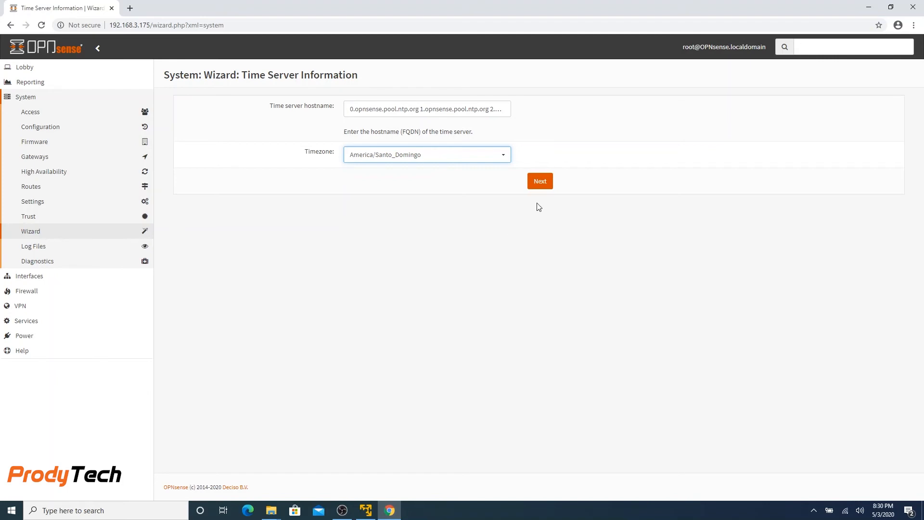
{"action": "left_click", "coordinate": [547, 185]}
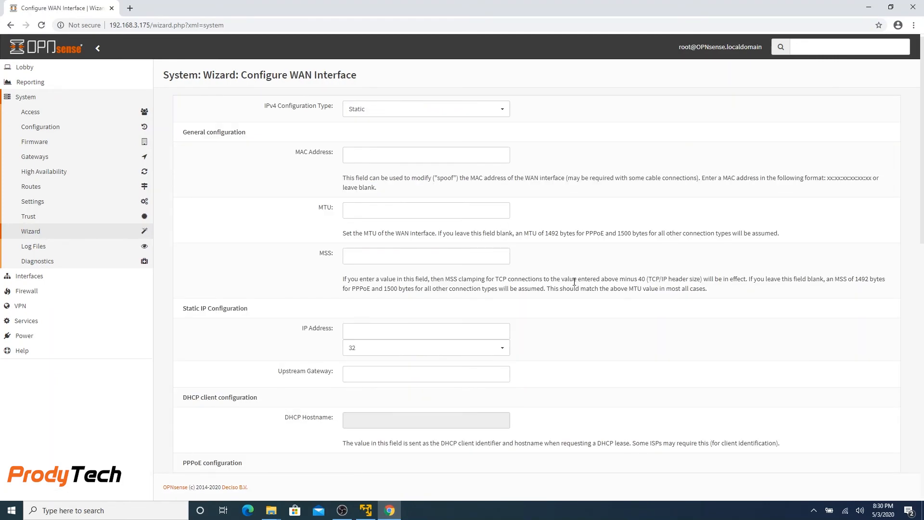
- Accept the WAN and LAN interface wizard pages without changes
{"action": "scroll", "coordinate": [574, 282], "scroll_direction": "down", "scroll_amount": 8}
{"action": "scroll", "coordinate": [574, 281], "scroll_direction": "down", "scroll_amount": 4}
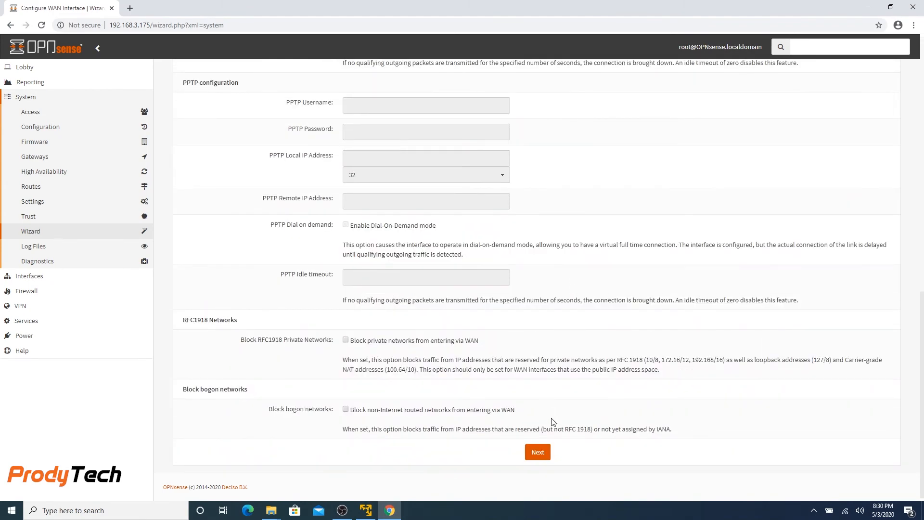
{"action": "left_click", "coordinate": [538, 453]}
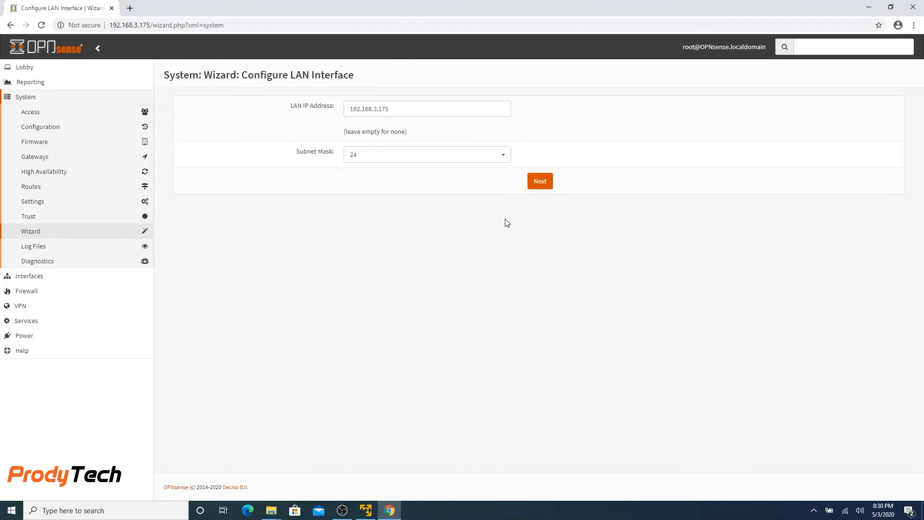
{"action": "left_click", "coordinate": [545, 183]}
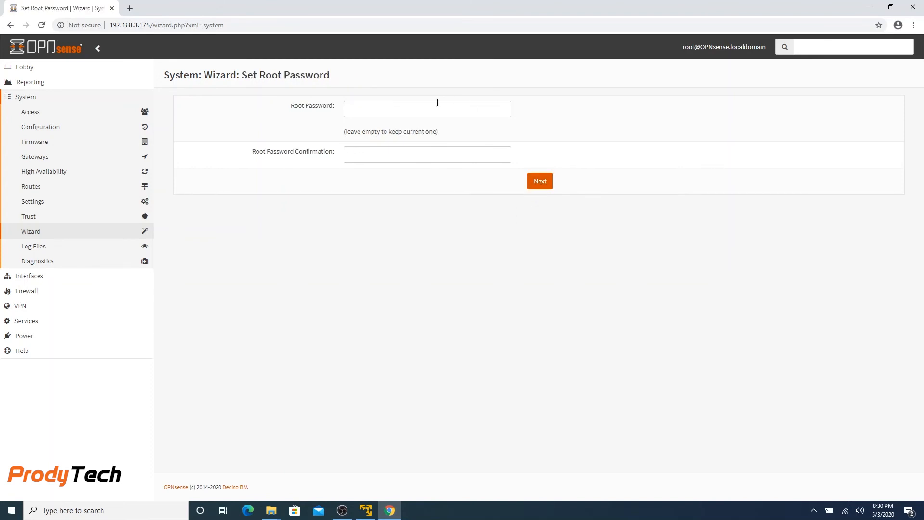
- Leave the root password unchanged, reload the configuration, and continue to the dashboard
{"action": "left_click", "coordinate": [542, 186]}
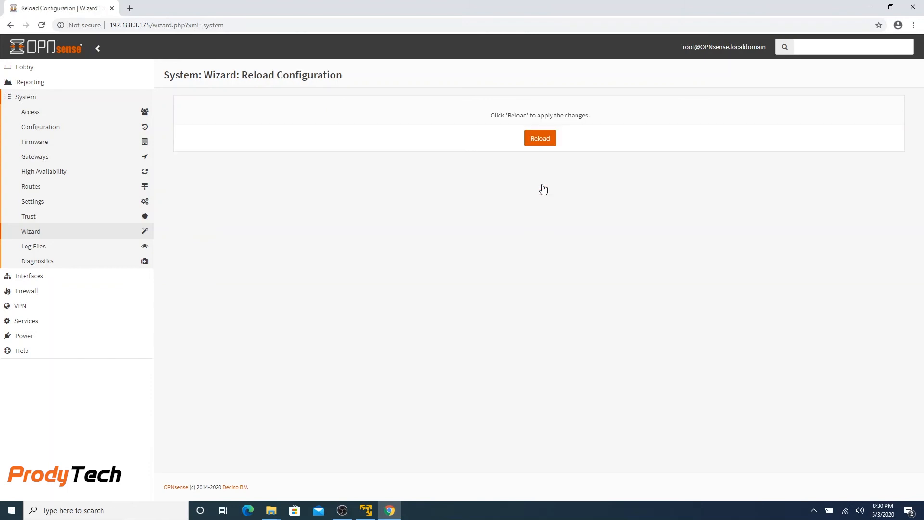
{"action": "left_click", "coordinate": [542, 140]}
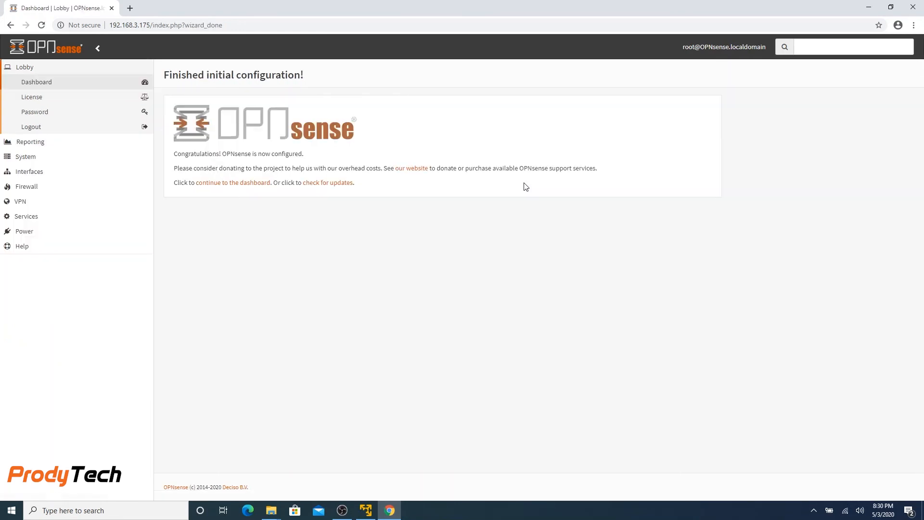
{"action": "left_click", "coordinate": [254, 185]}
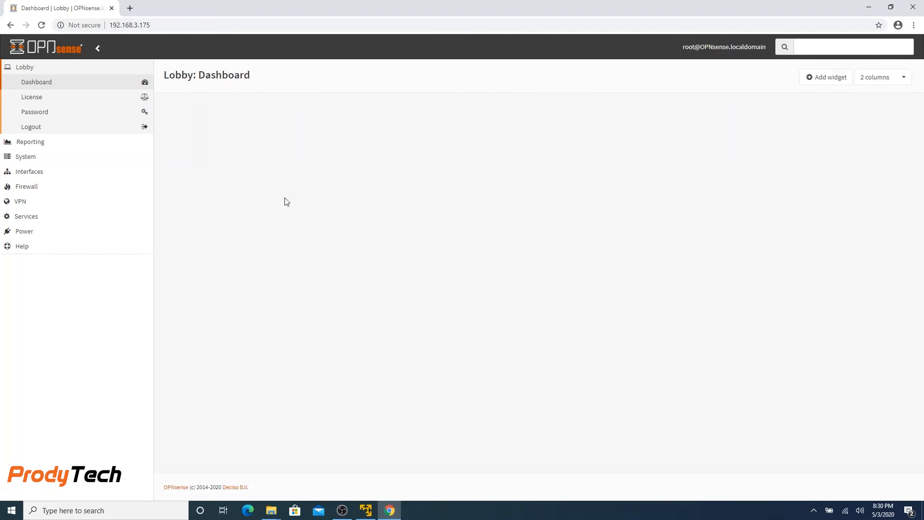